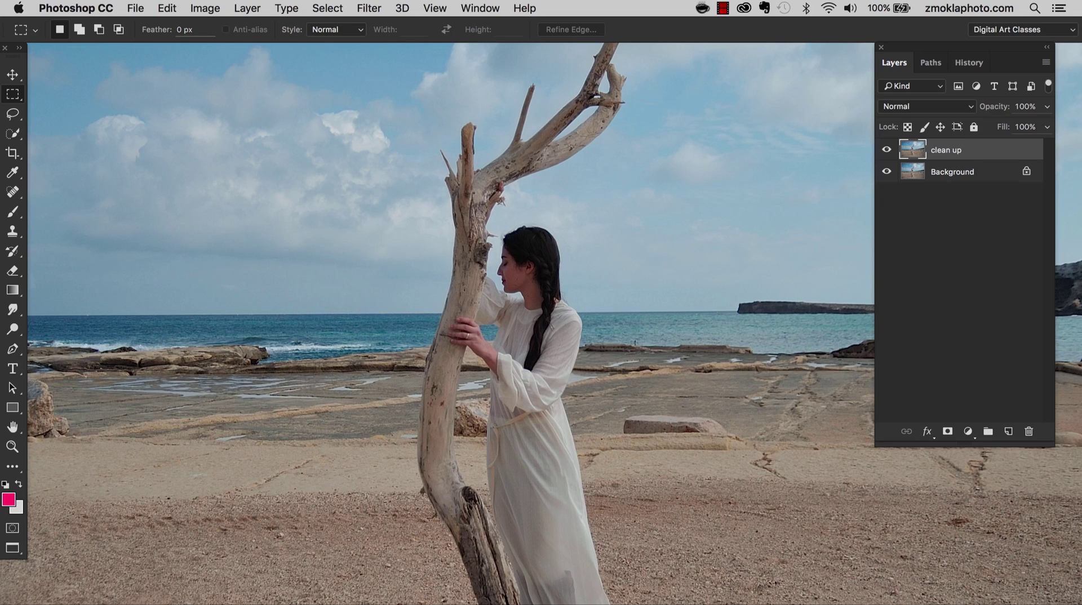
Duplicate the clean up layer, rename the copy "halo" and set its blend mode to Darken.
key("ctrl+j")
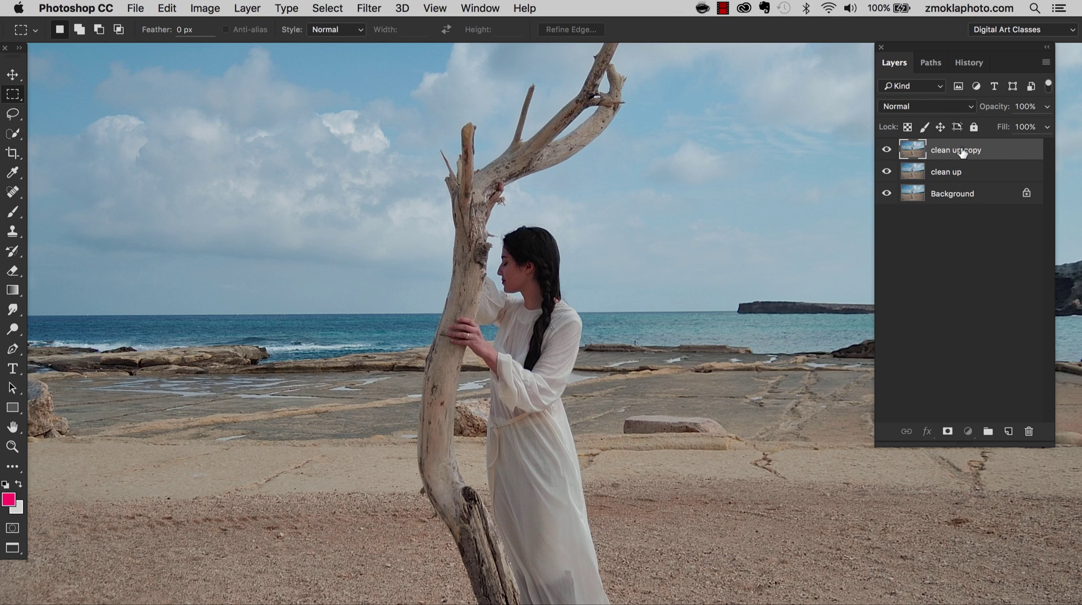
double_click(962, 151)
left_click(924, 107)
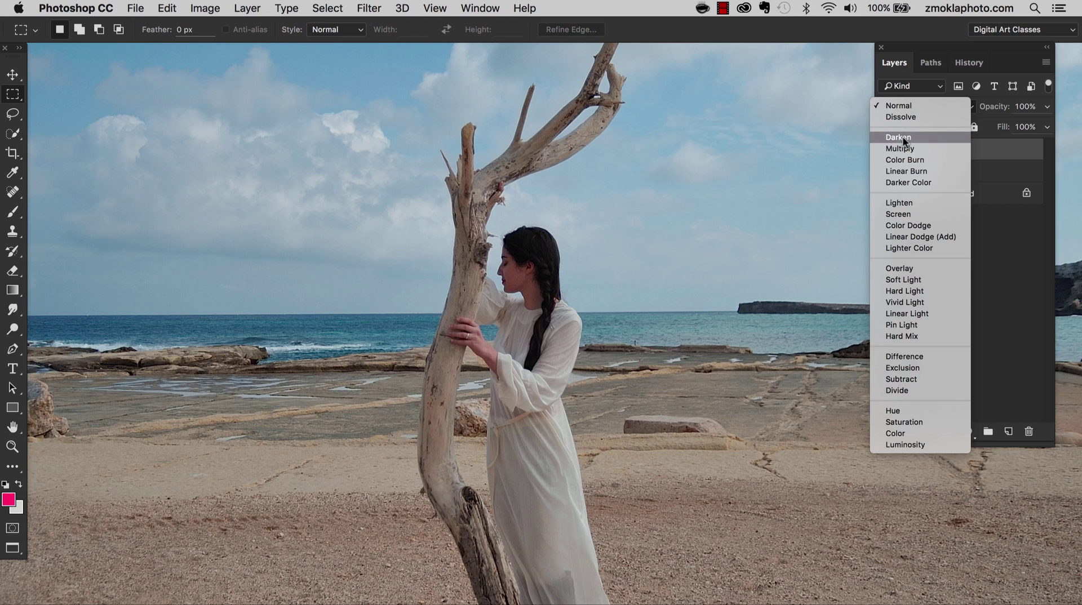
left_click(904, 138)
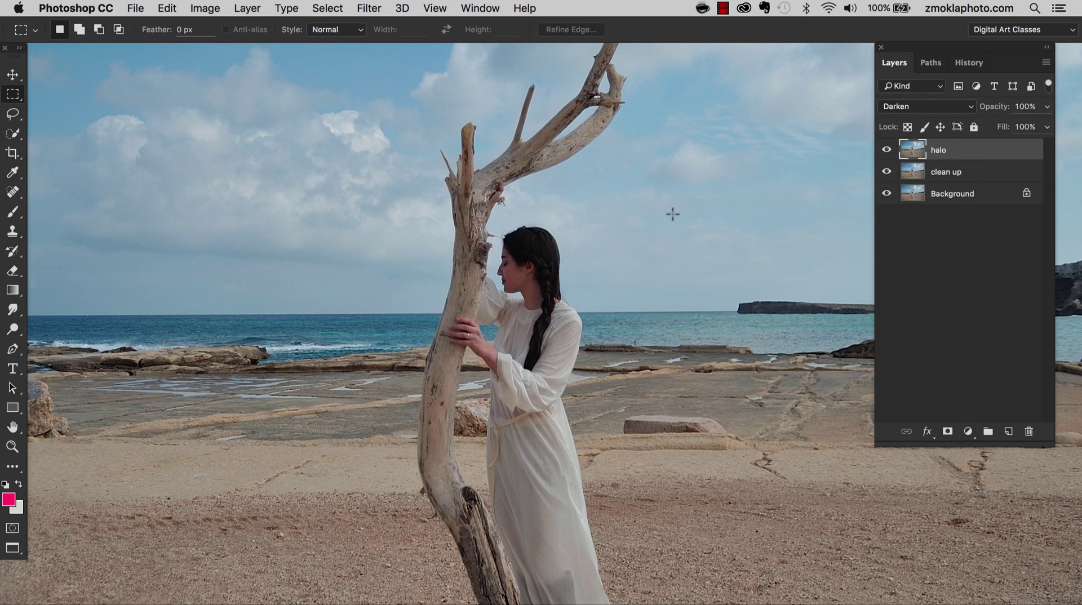
With the Clone Stamp at size 40, clone nearby sky over the bright halo along the trunk's left edge above the horizon.
key("super+equal")
key("super+equal")
key("super+equal")
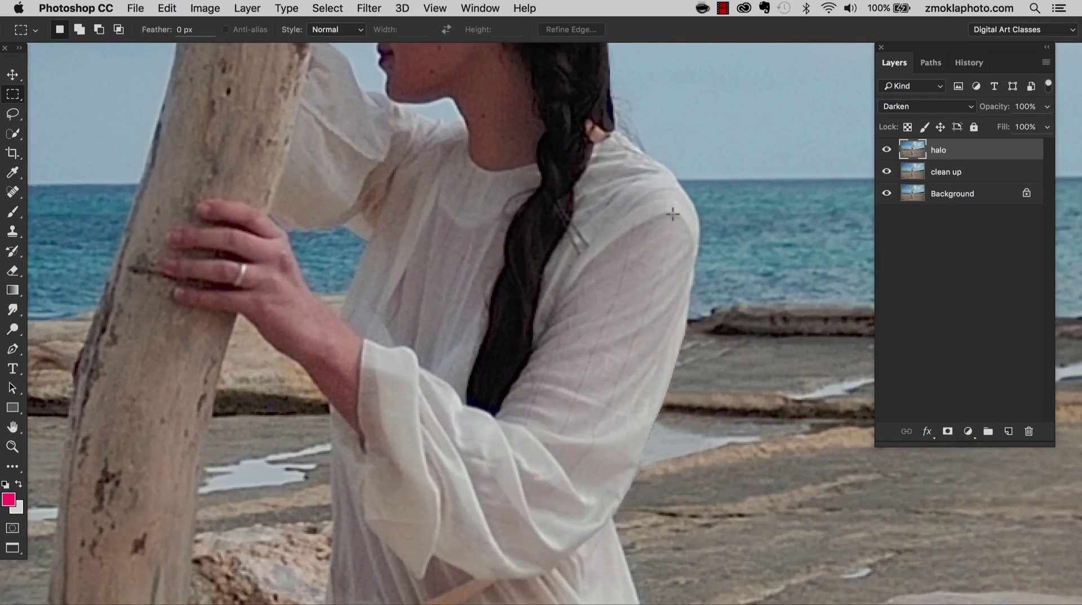
left_click_drag(274, 240, 633, 275)
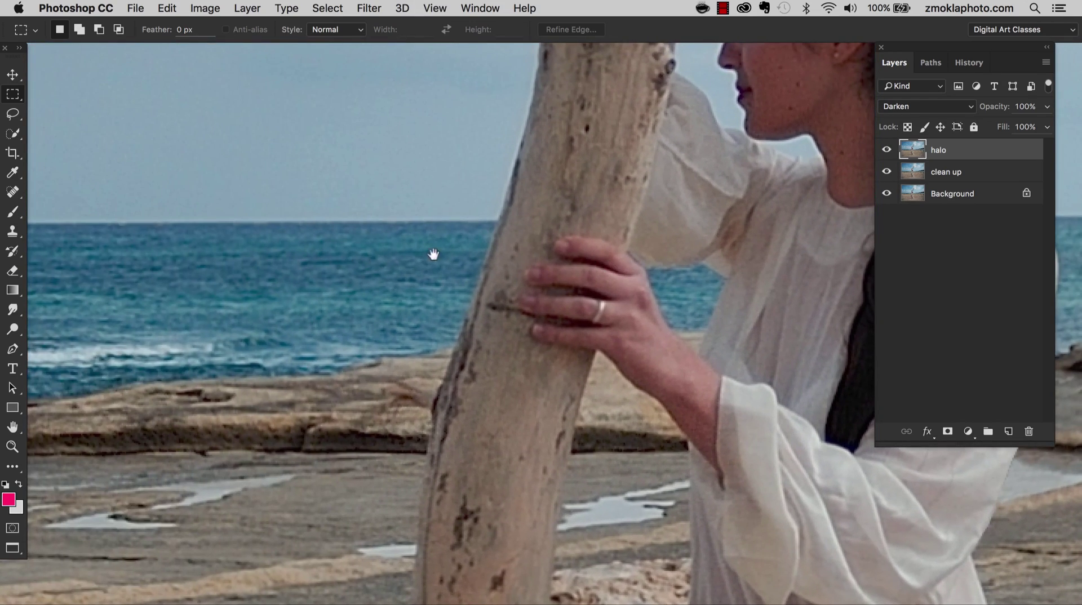
left_click_drag(573, 222, 482, 431)
left_click_drag(436, 375, 433, 407)
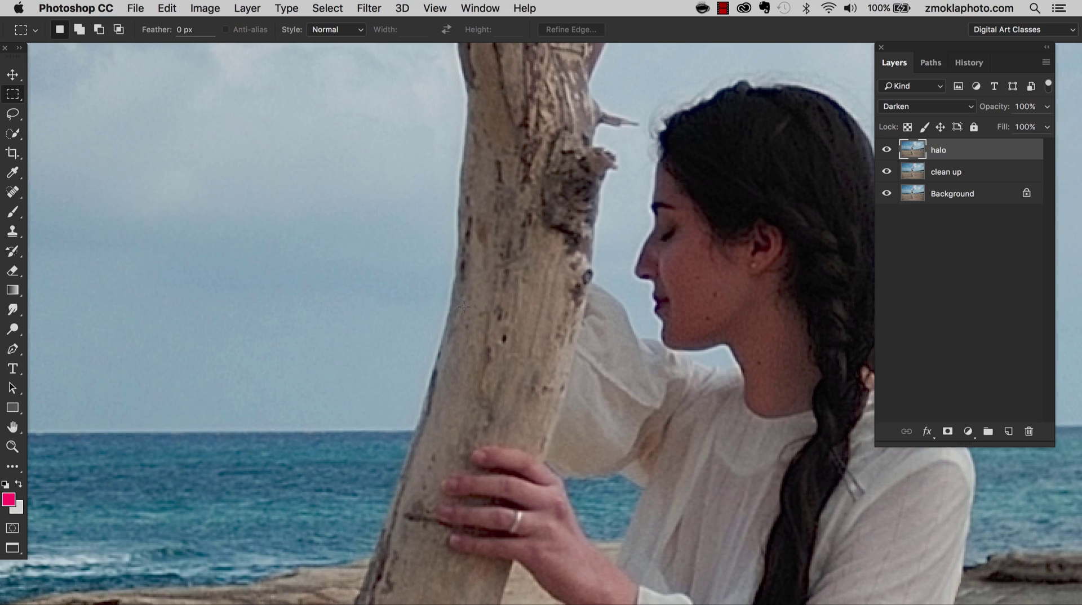
key("s")
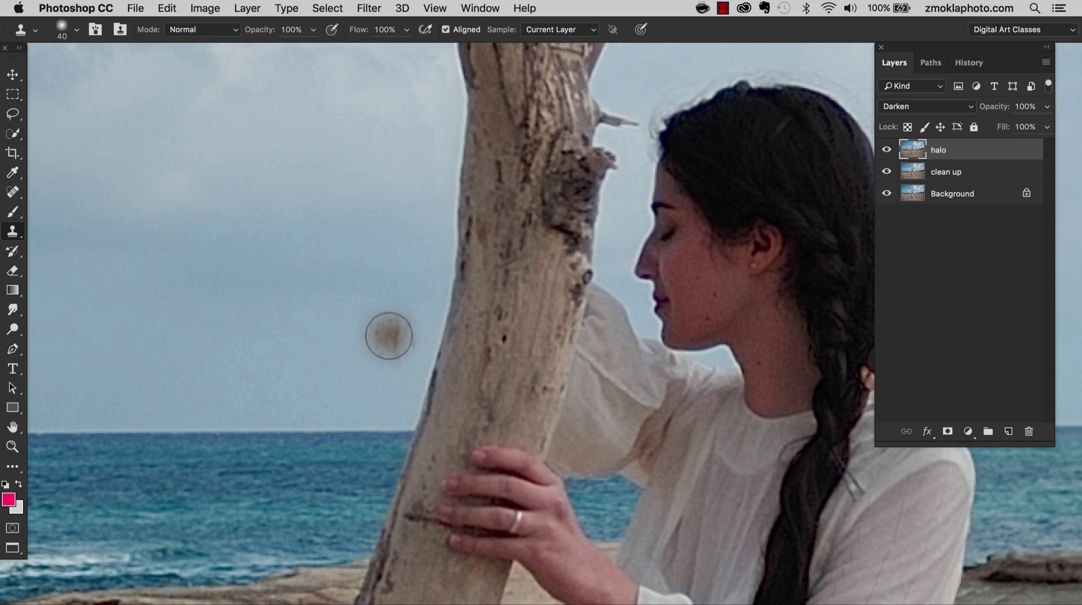
scroll(372, 316, "down", 3)
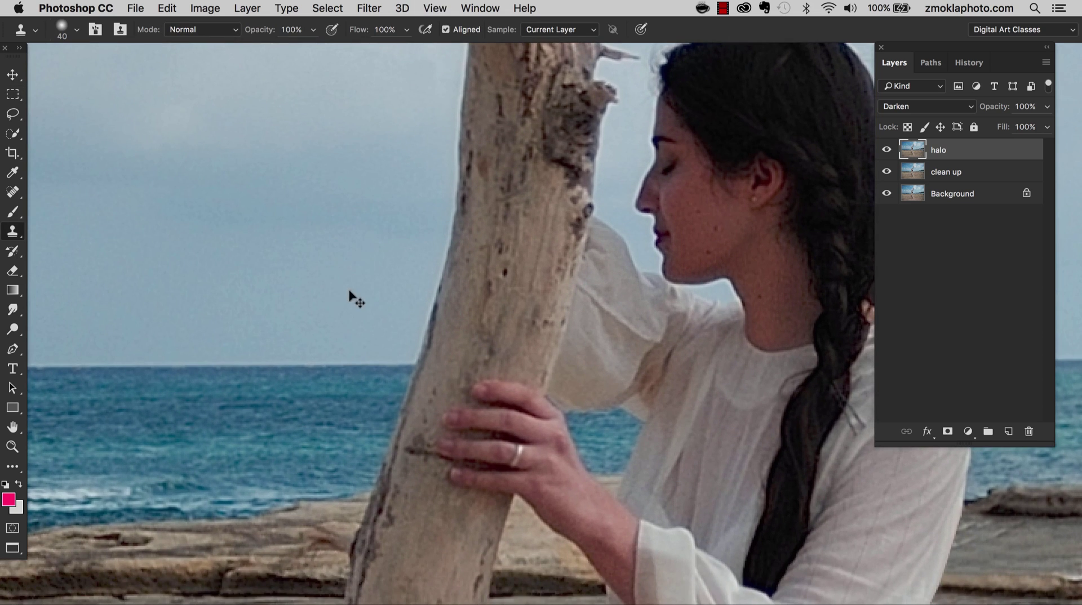
key("super+plus")
left_click_drag(332, 270, 307, 206)
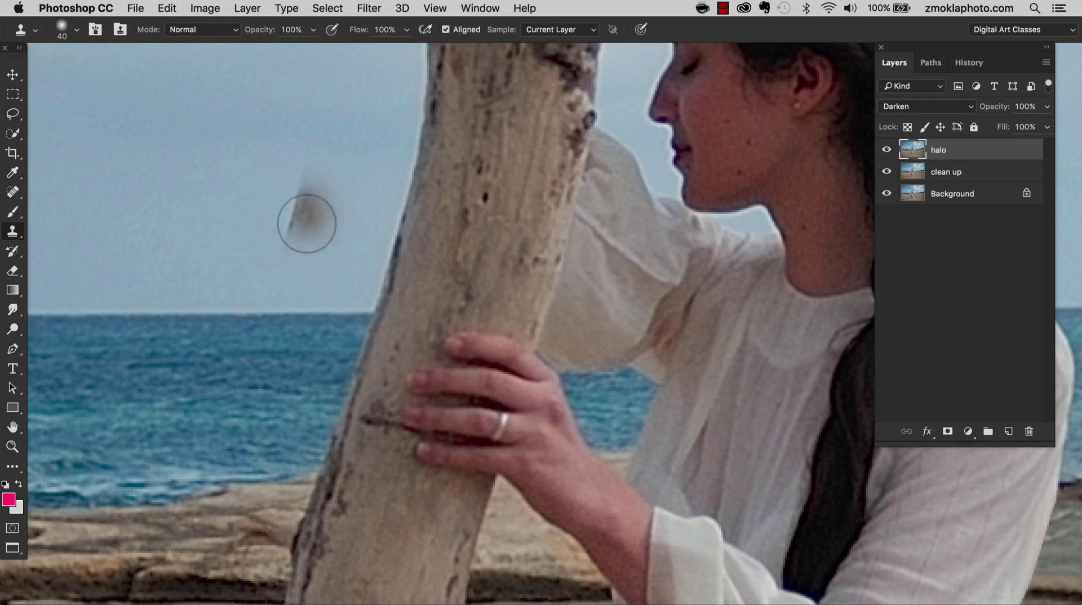
mouse_move(312, 287)
left_mouse_down()
mouse_move(361, 290)
mouse_move(382, 274)
mouse_move(412, 186)
mouse_move(415, 125)
left_mouse_up()
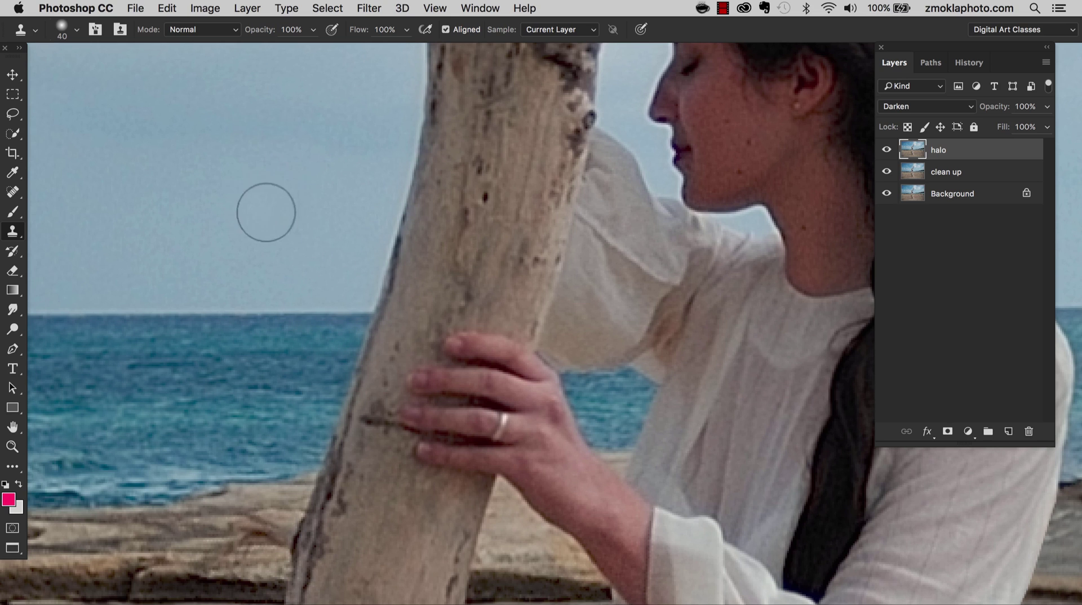
mouse_move(265, 213)
left_mouse_down()
mouse_move(279, 373)
mouse_move(271, 466)
mouse_move(280, 222)
left_mouse_up()
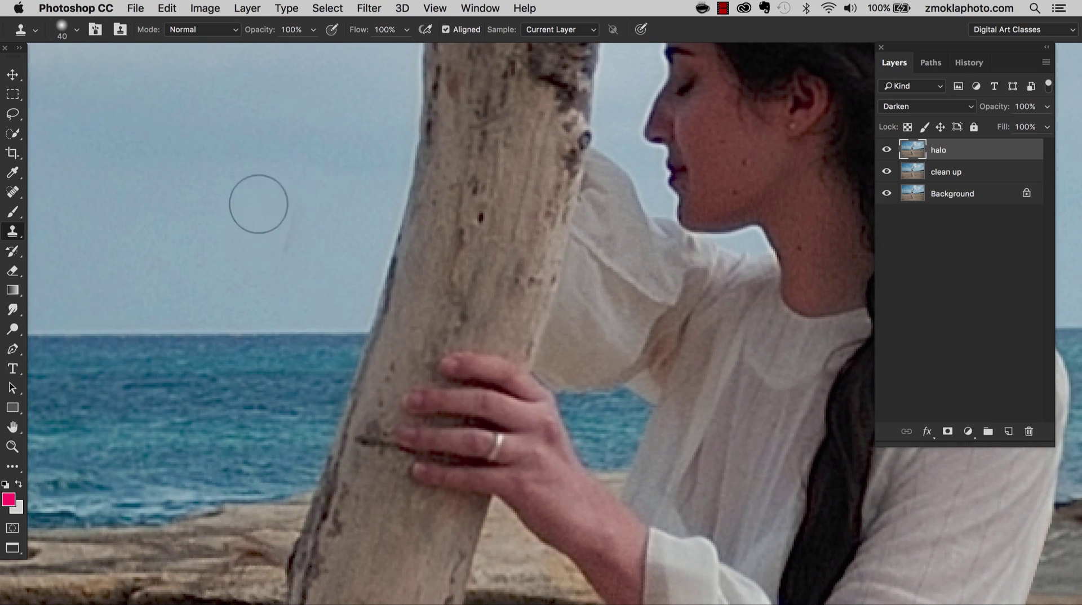
left_click(283, 274, "alt")
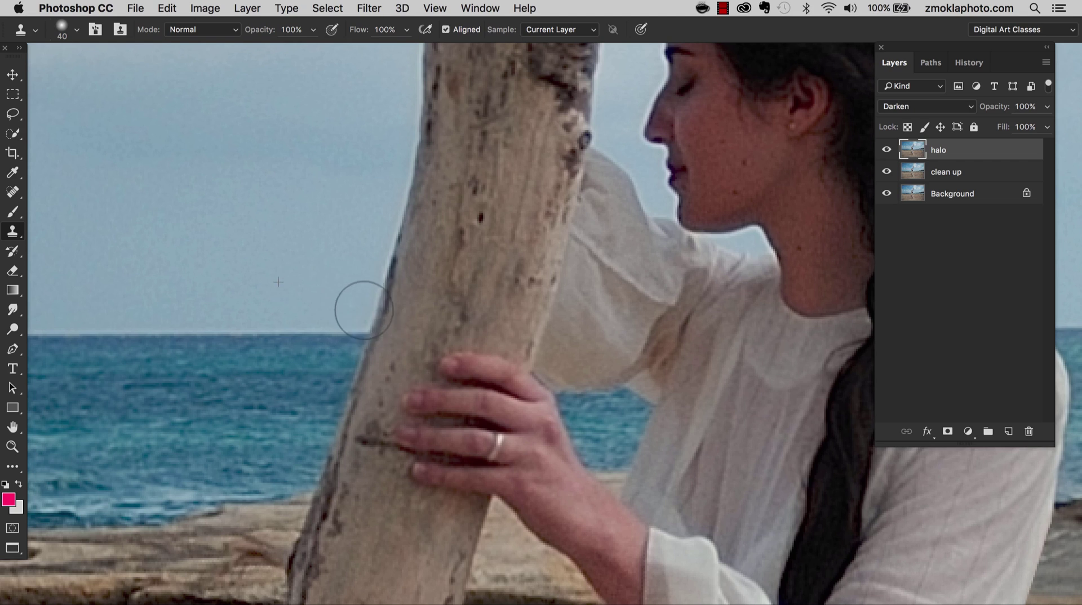
mouse_move(371, 310)
left_mouse_down()
mouse_move(431, 129)
mouse_move(424, 117)
left_mouse_up()
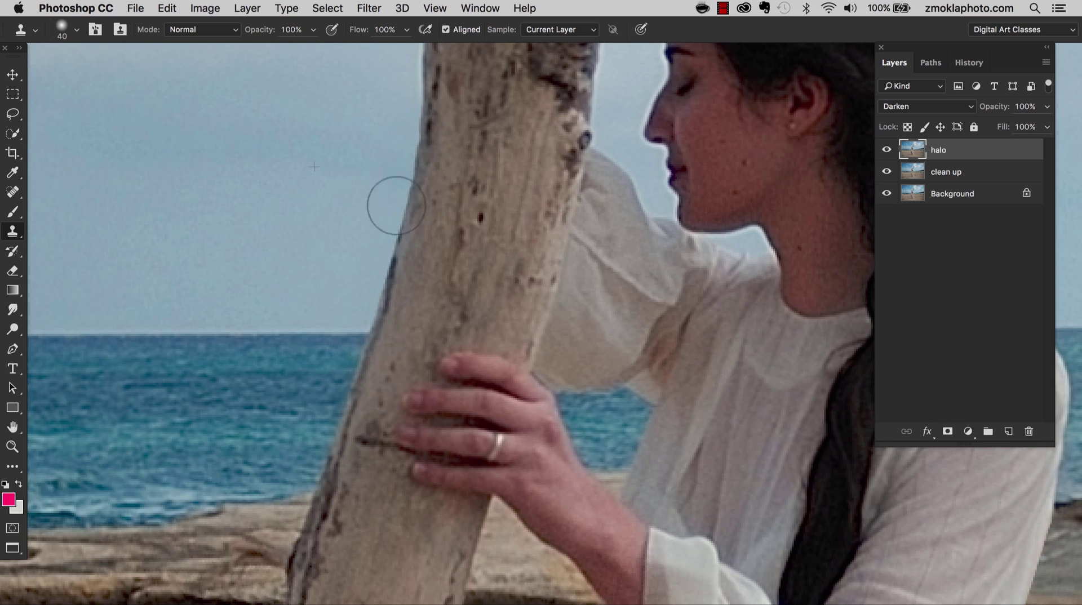
Reduce the clone brush to 35 and clone sky over the halo along the left edge of the upper trunk.
left_click_drag(294, 157, 282, 339)
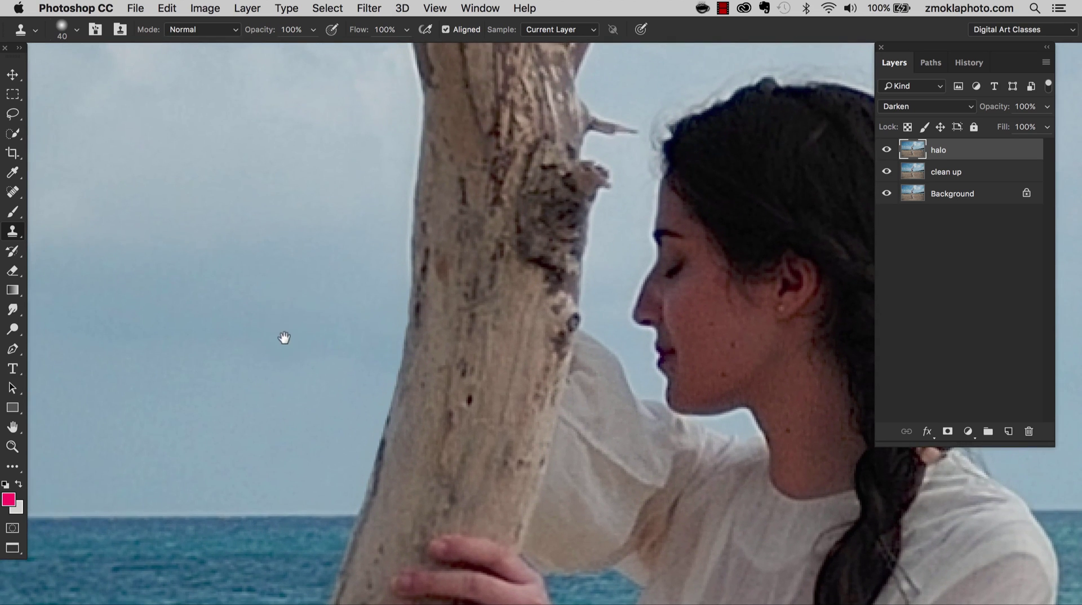
key("bracketleft")
left_click(334, 327, "alt")
mouse_move(384, 319)
left_mouse_down()
mouse_move(407, 298)
mouse_move(409, 129)
mouse_move(404, 208)
left_mouse_up()
Clone sky over the halo along the trunk's left edge just below the splintered fork.
left_click_drag(321, 129, 333, 349)
left_click_drag(346, 307, 300, 455)
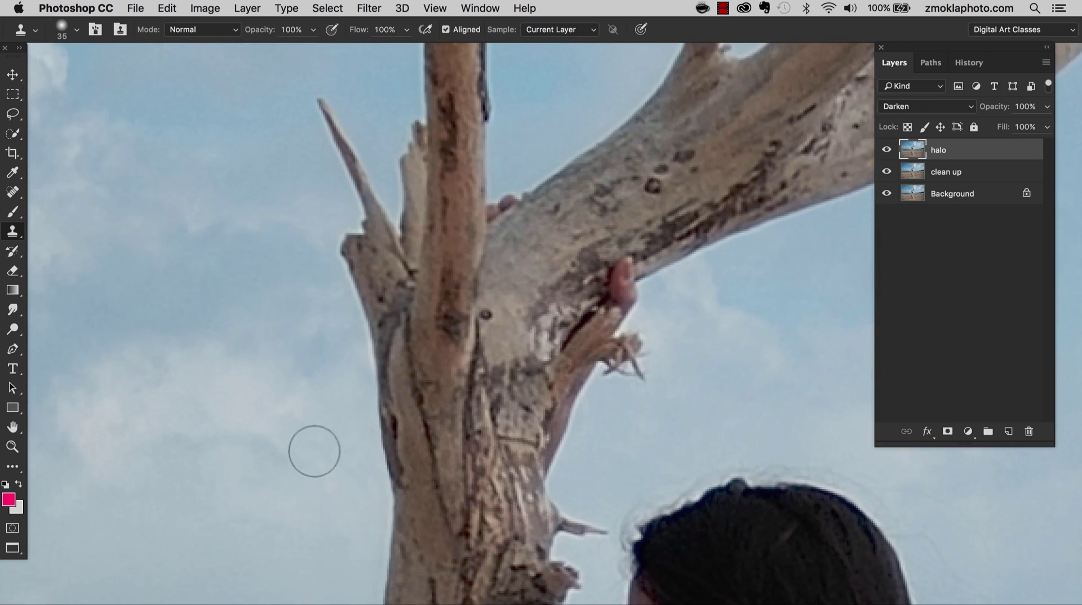
left_click(324, 407, "alt")
mouse_move(358, 379)
left_mouse_down()
mouse_move(332, 281)
mouse_move(345, 287)
mouse_move(349, 311)
left_mouse_up()
Clone nearby sky over the halo around the thin splinters and the left side of the broken upright stub.
mouse_move(244, 246)
left_mouse_down()
mouse_move(261, 357)
mouse_move(338, 343)
mouse_move(366, 328)
mouse_move(326, 230)
mouse_move(350, 205)
mouse_move(398, 299)
mouse_move(369, 211)
mouse_move(349, 221)
left_mouse_up()
left_click(272, 315, "alt")
left_click(321, 184, "alt")
left_click(370, 204, "alt")
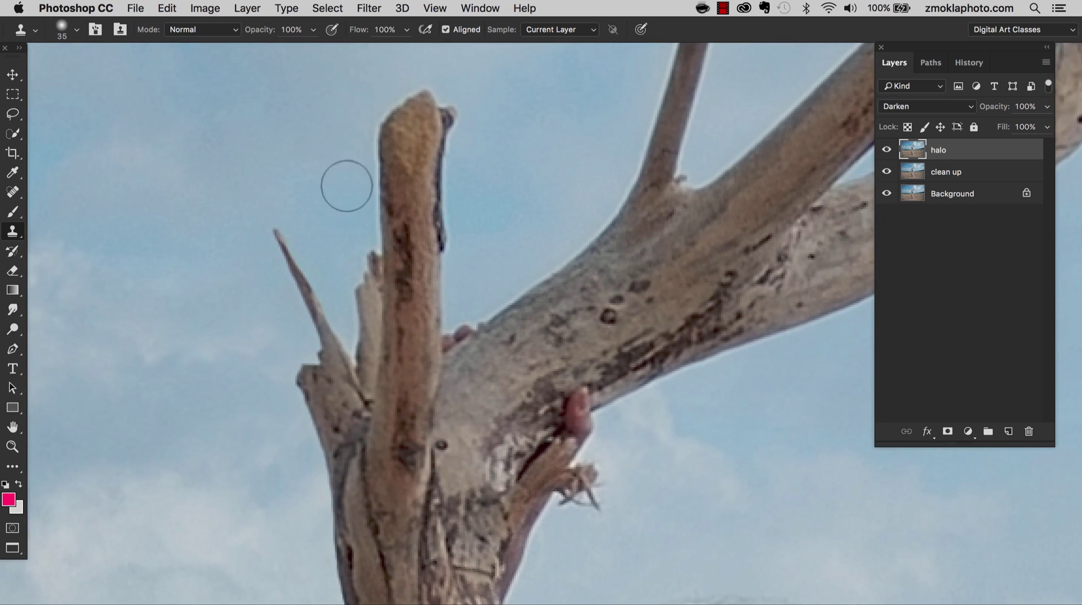
left_click(342, 200, "alt")
left_click_drag(342, 299, 342, 355)
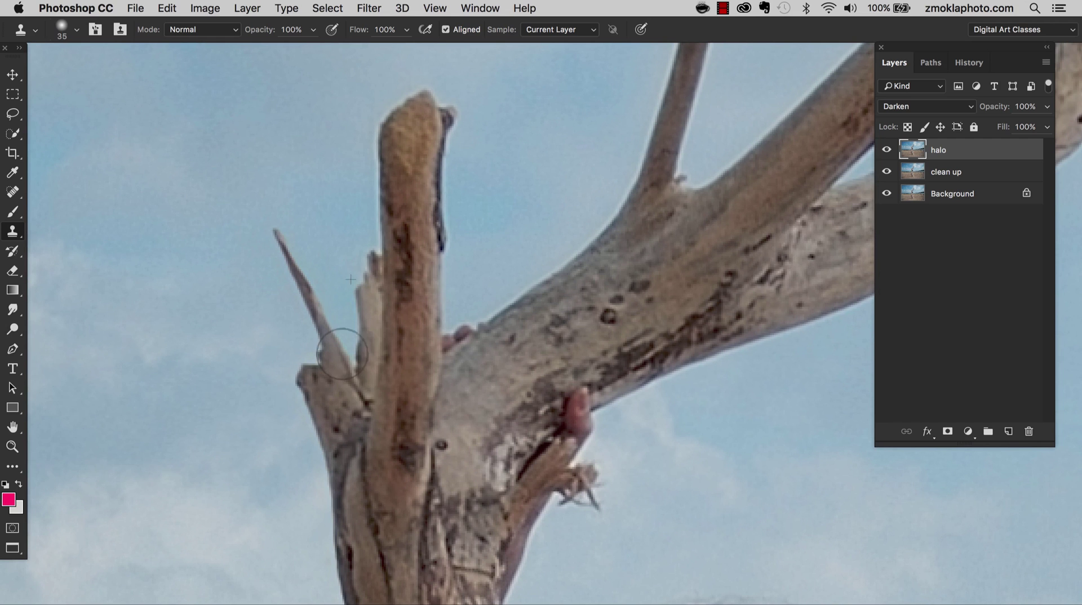
left_click(319, 204, "alt")
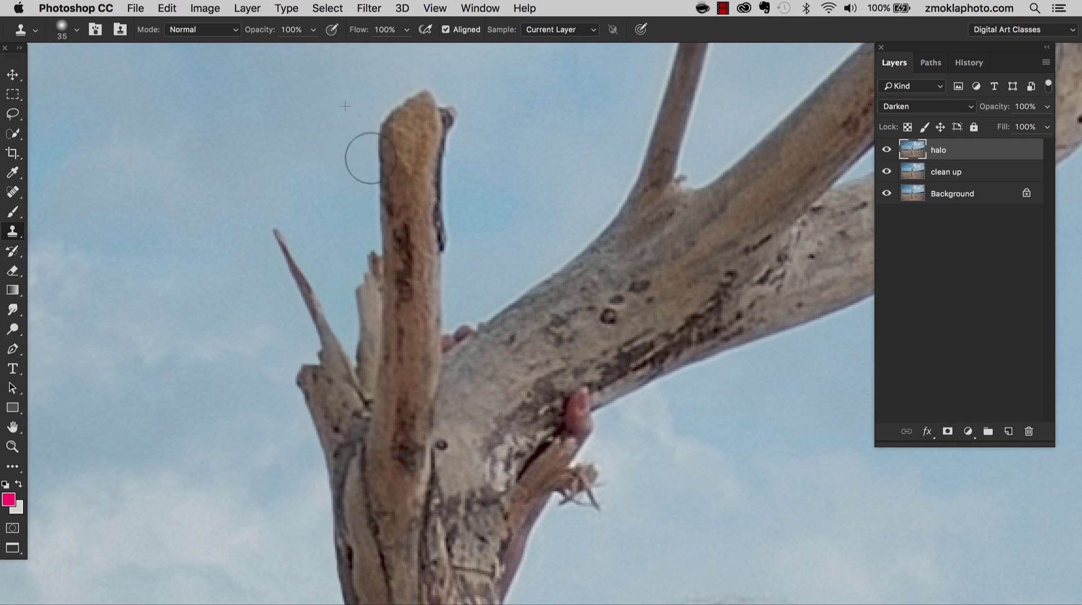
Clone sky over the halo around the top and right side of the broken upright stub.
left_click_drag(345, 137, 317, 266)
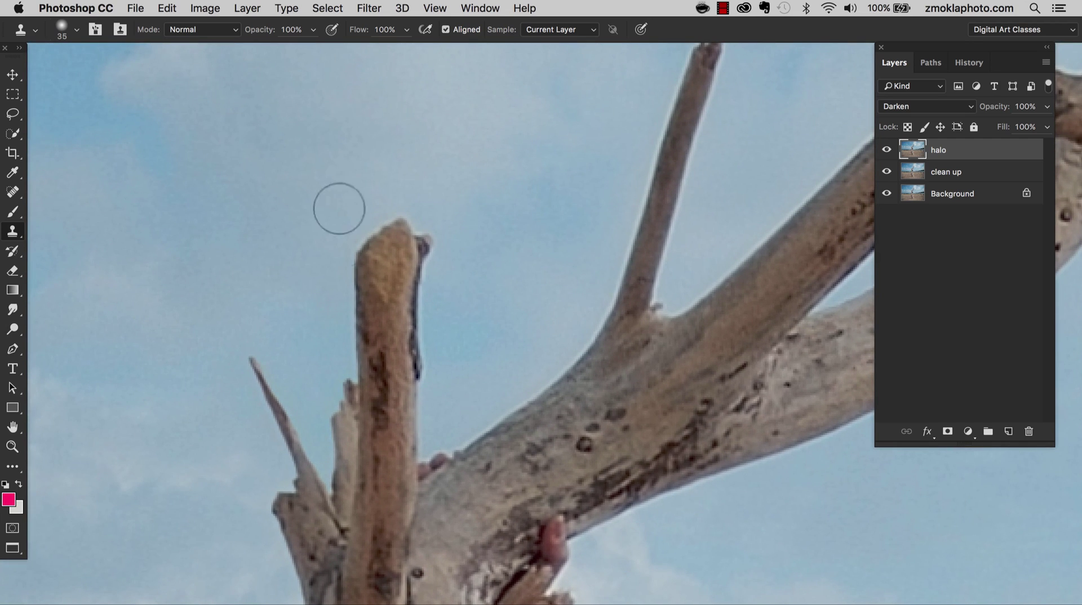
mouse_move(384, 220)
left_mouse_down()
mouse_move(453, 254)
mouse_move(431, 297)
mouse_move(432, 326)
mouse_move(424, 312)
mouse_move(425, 440)
mouse_move(429, 374)
mouse_move(430, 437)
left_mouse_up()
left_click(459, 198, "alt")
left_click(464, 294, "alt")
left_click(469, 311, "alt")
left_click(461, 373, "alt")
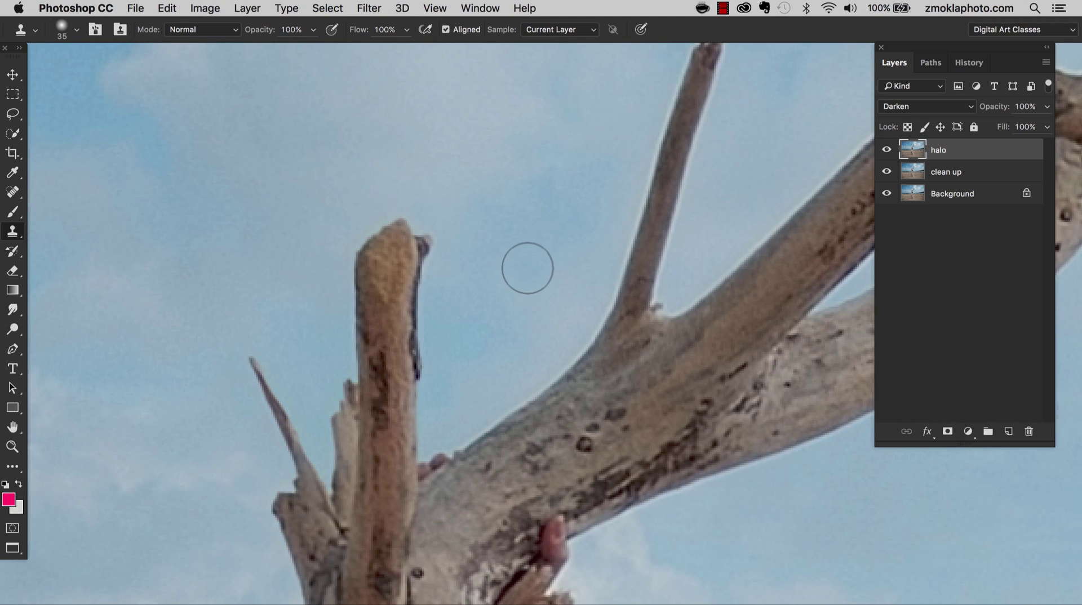
Clone sky over the halo along the upper edge of the main branch between the broken stub and the thin twig.
key("space")
mouse_move(529, 278)
left_mouse_down()
mouse_move(500, 235)
mouse_move(488, 244)
mouse_move(503, 275)
mouse_move(372, 225)
mouse_move(411, 142)
mouse_move(520, 346)
mouse_move(541, 327)
mouse_move(635, 381)
mouse_move(565, 265)
mouse_move(551, 388)
mouse_move(372, 252)
mouse_move(587, 205)
mouse_move(486, 237)
mouse_move(408, 225)
mouse_move(394, 217)
mouse_move(428, 152)
left_mouse_up()
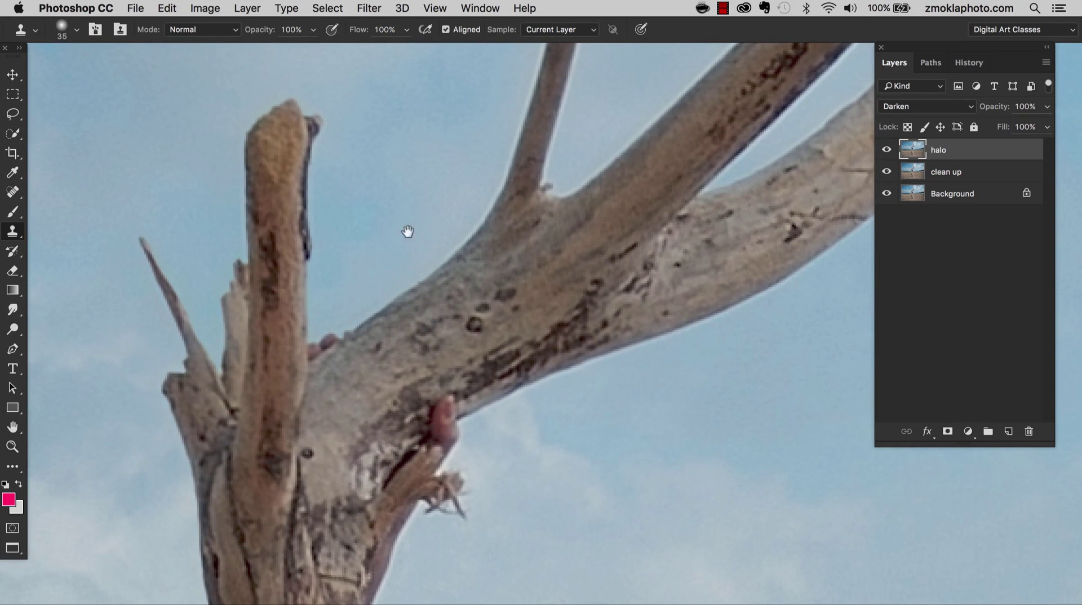
left_click_drag(406, 231, 361, 294)
left_click(356, 243, "alt")
mouse_move(331, 336)
left_mouse_down()
mouse_move(334, 355)
mouse_move(409, 298)
mouse_move(427, 259)
left_mouse_up()
mouse_move(377, 208)
left_mouse_down()
mouse_move(311, 340)
mouse_move(346, 386)
mouse_move(392, 328)
mouse_move(459, 121)
left_mouse_up()
Undo the stray clone stroke beside the thin twig and clone sky along both its sides with the brush at size 20.
left_click(306, 324, "alt")
key("super+z")
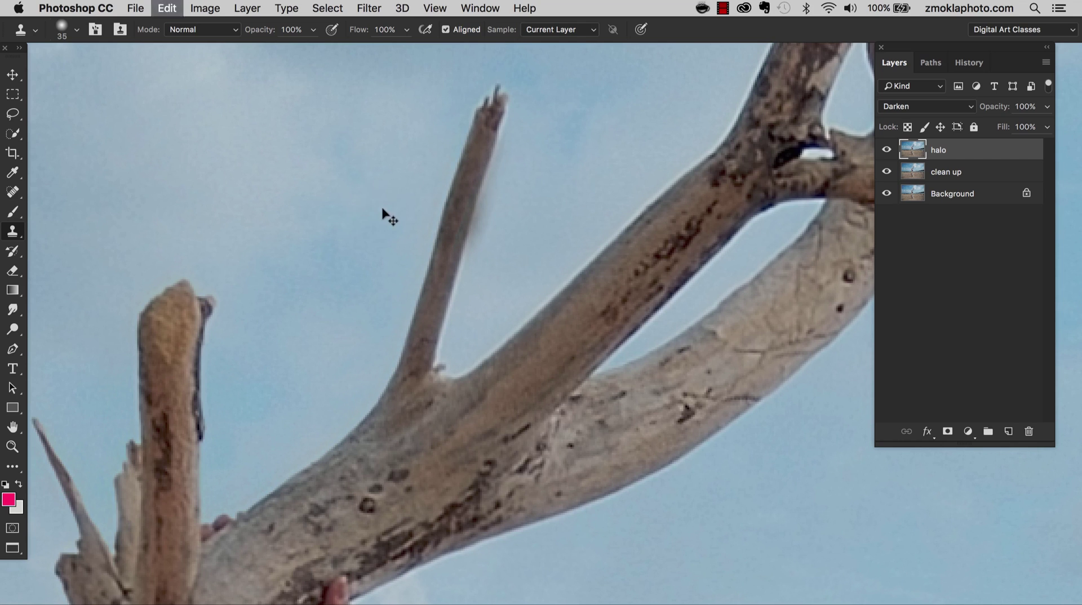
key("bracketleft")
key("bracketleft")
key("bracketleft")
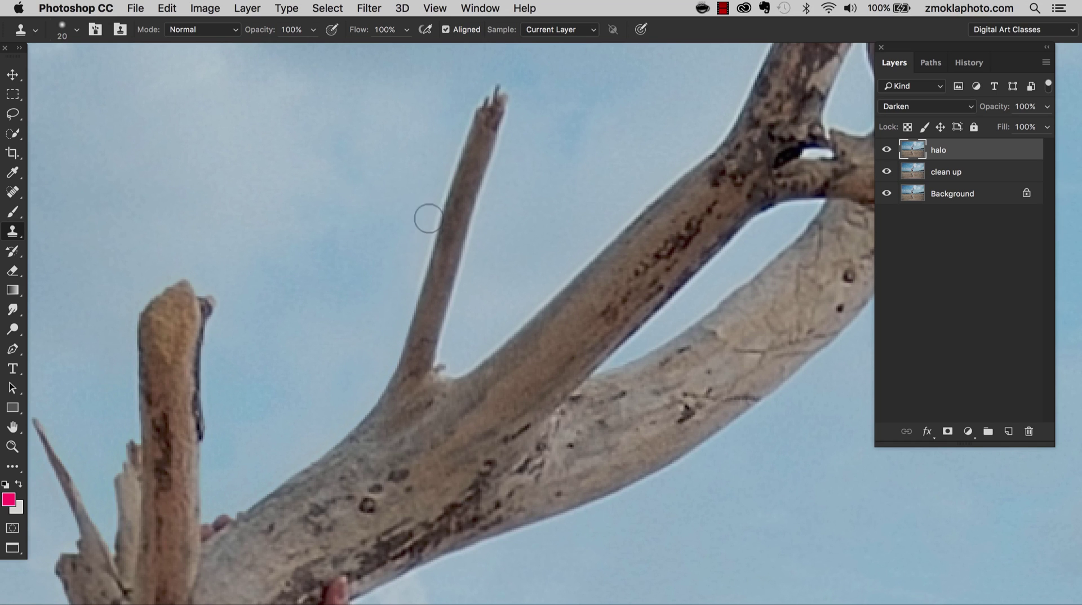
mouse_move(399, 260)
left_mouse_down()
mouse_move(419, 270)
mouse_move(428, 228)
left_mouse_up()
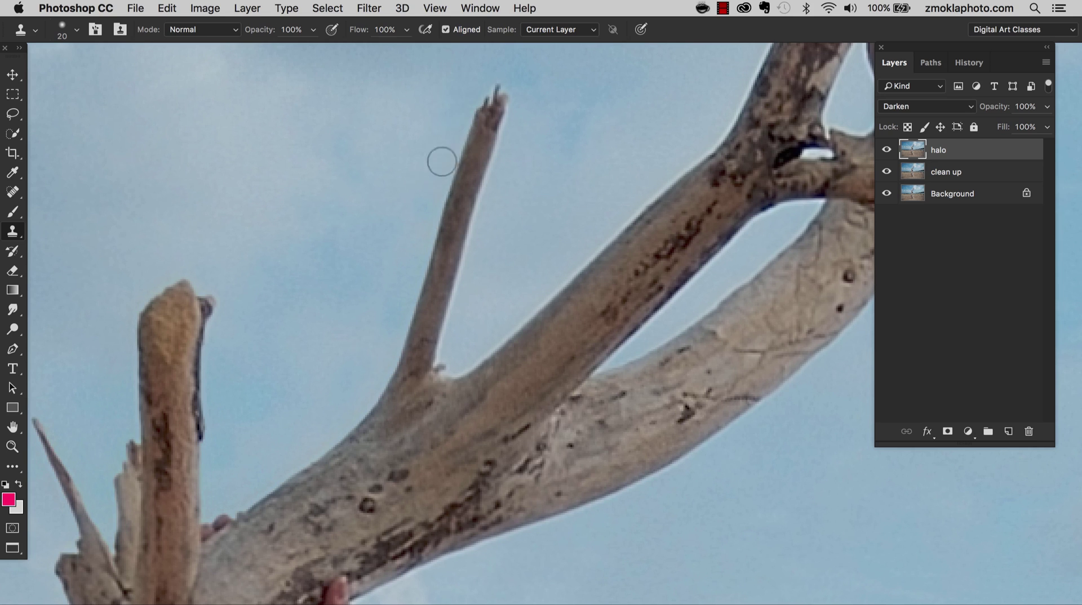
scroll(441, 162, "up", 5)
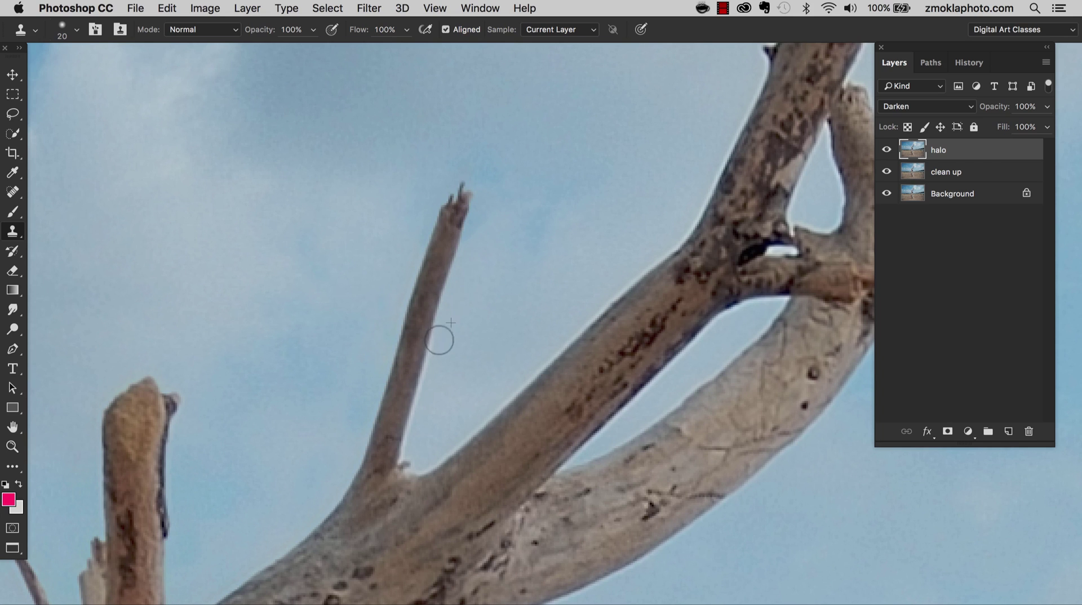
left_click_drag(431, 359, 422, 398)
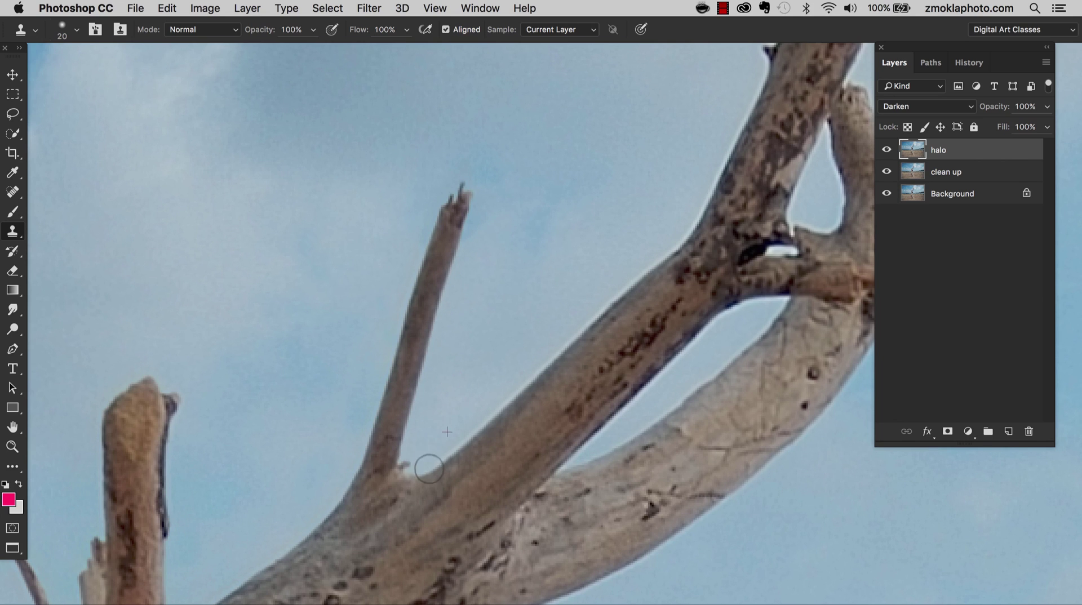
Enlarge the clone brush to 35 and clone sky over the halo along the main branch's upper edge beyond the twig.
key("bracketright")
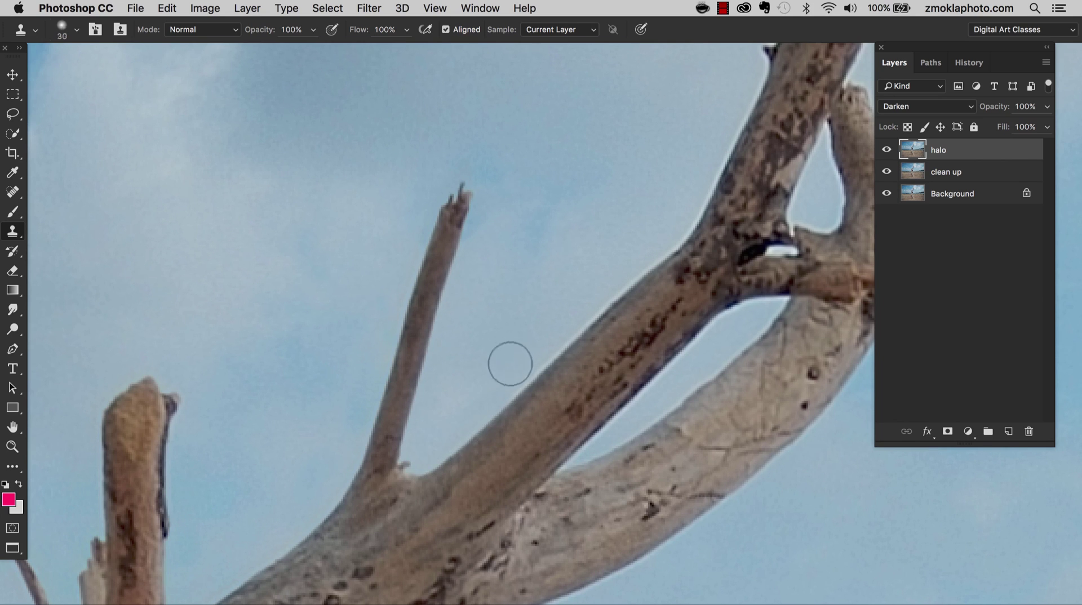
key("bracketright")
left_click(476, 372, "alt")
mouse_move(469, 420)
left_mouse_down()
mouse_move(633, 256)
mouse_move(677, 229)
mouse_move(555, 332)
left_mouse_up()
Clone sky over the halo beside the small knot on the left edge of the upper branch.
mouse_move(623, 224)
left_mouse_down()
mouse_move(449, 335)
mouse_move(531, 274)
mouse_move(575, 172)
mouse_move(546, 237)
mouse_move(411, 365)
left_mouse_up()
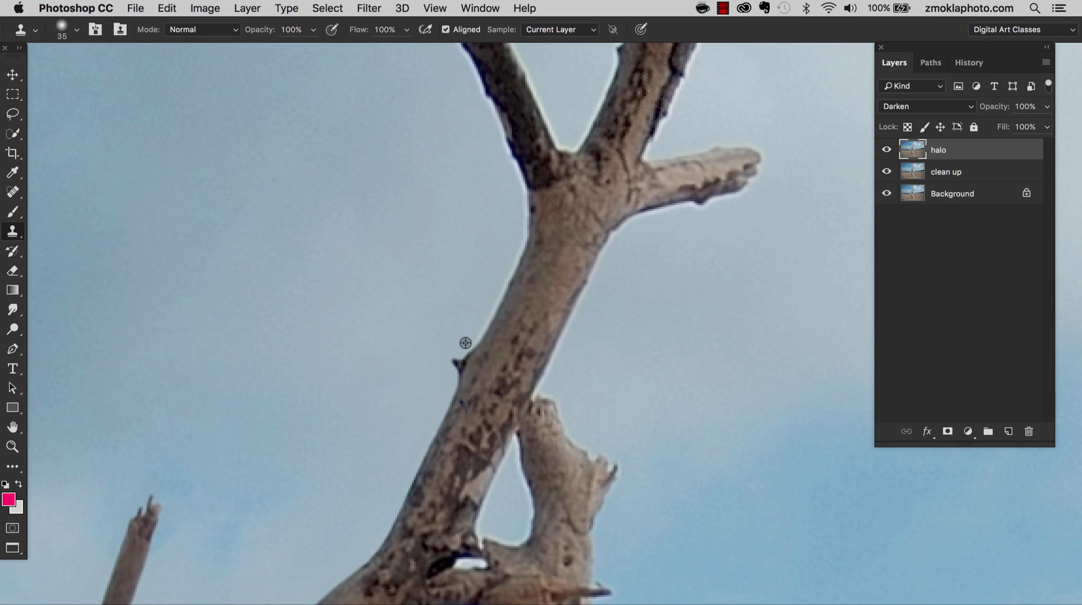
left_click(443, 321, "alt")
mouse_move(462, 340)
left_mouse_down()
mouse_move(492, 286)
mouse_move(509, 228)
mouse_move(450, 341)
left_mouse_up()
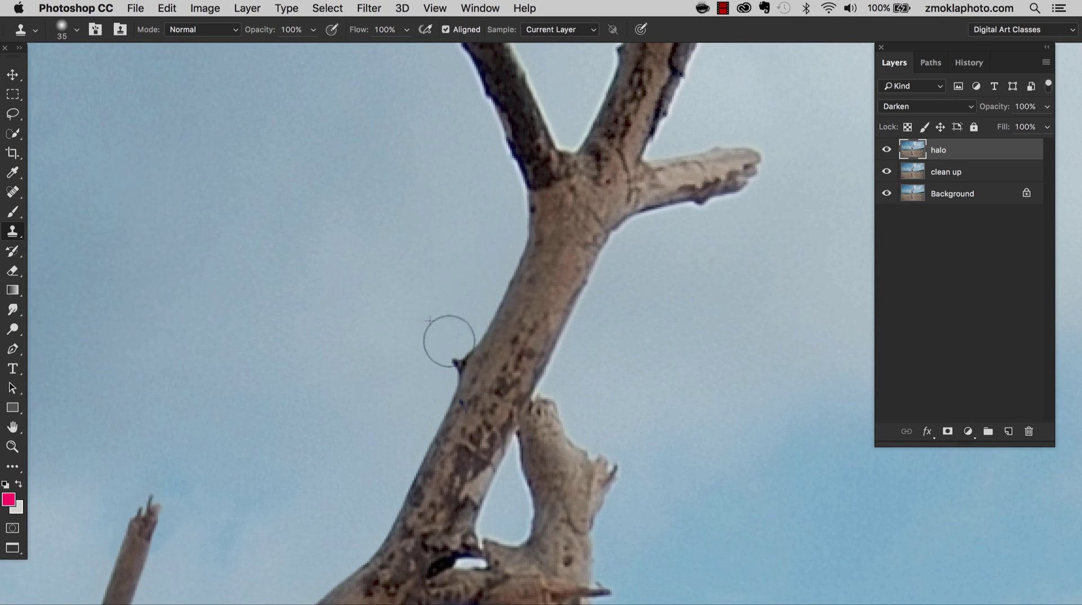
Set the clone brush to size 30 and clone sky over the halo on both sides of the top fork's dark left branch.
scroll(425, 310, "up", 5)
key("bracketleft")
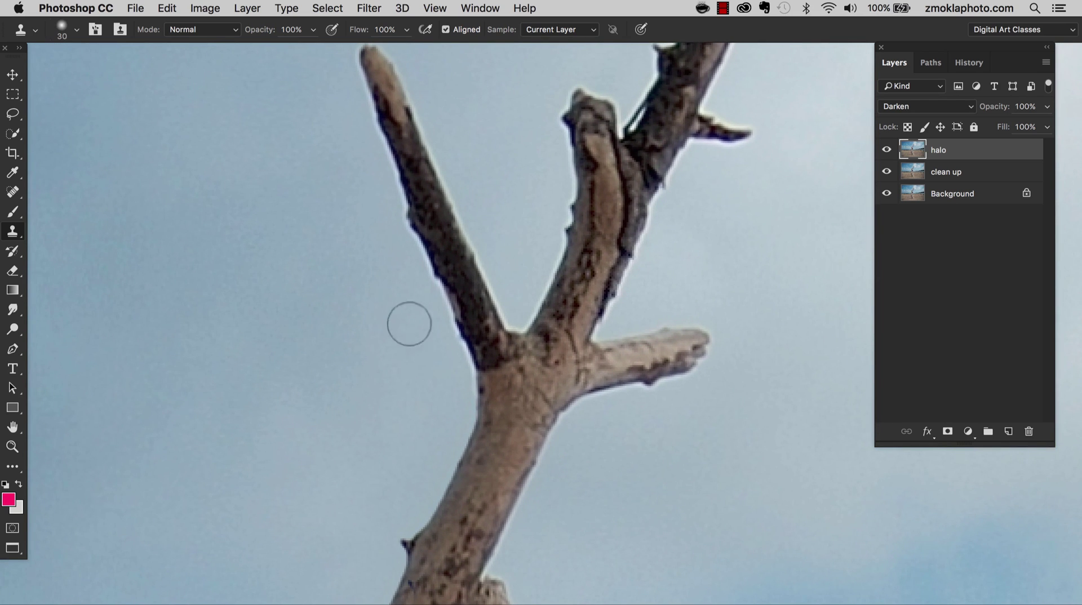
left_click(404, 407, "alt")
mouse_move(442, 399)
left_mouse_down()
mouse_move(460, 378)
mouse_move(458, 392)
mouse_move(398, 207)
left_mouse_up()
scroll(367, 220, "up", 5)
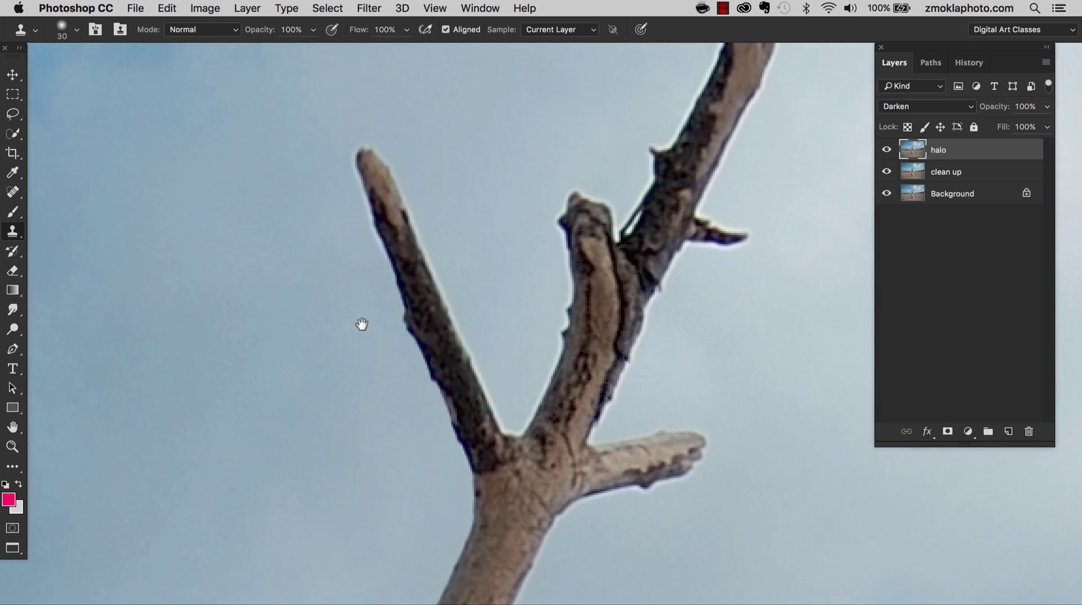
mouse_move(386, 317)
left_mouse_down()
mouse_move(363, 161)
mouse_move(340, 153)
mouse_move(347, 134)
mouse_move(389, 145)
mouse_move(452, 319)
mouse_move(499, 391)
left_mouse_up()
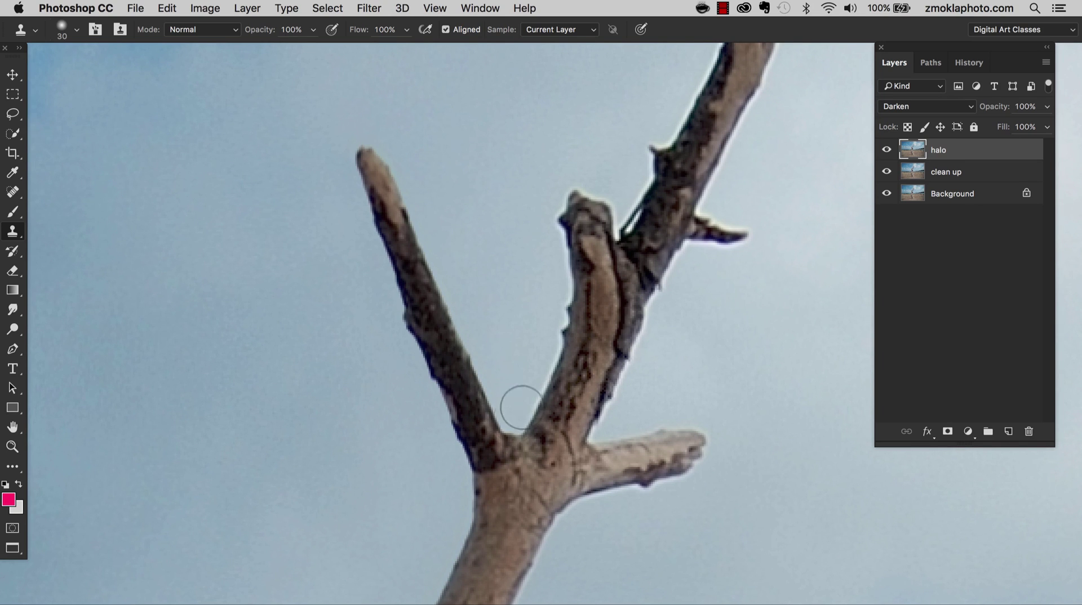
left_click_drag(531, 372, 520, 391)
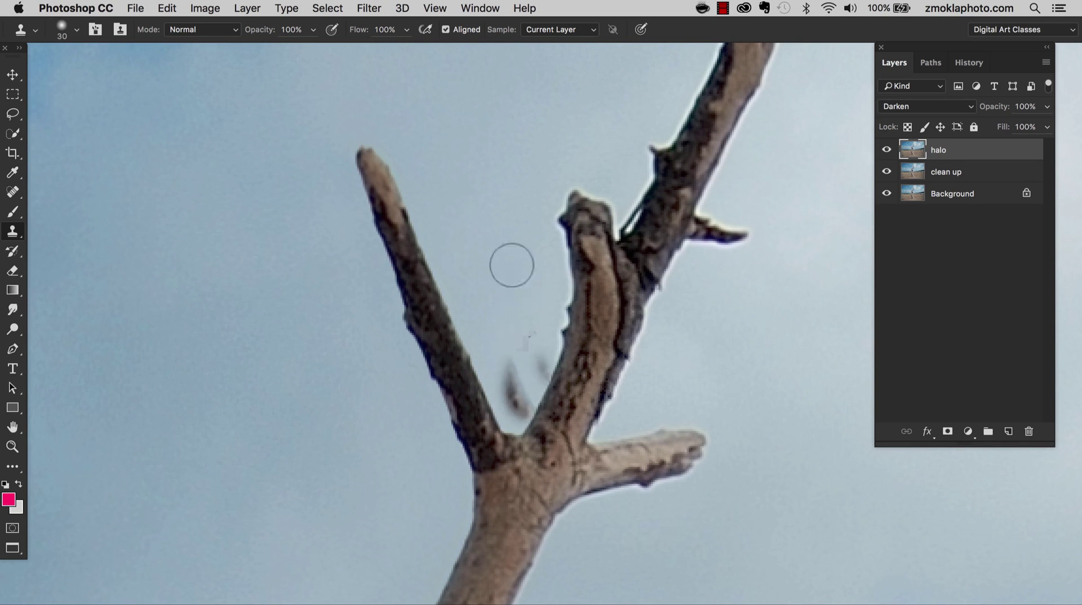
key("super+z")
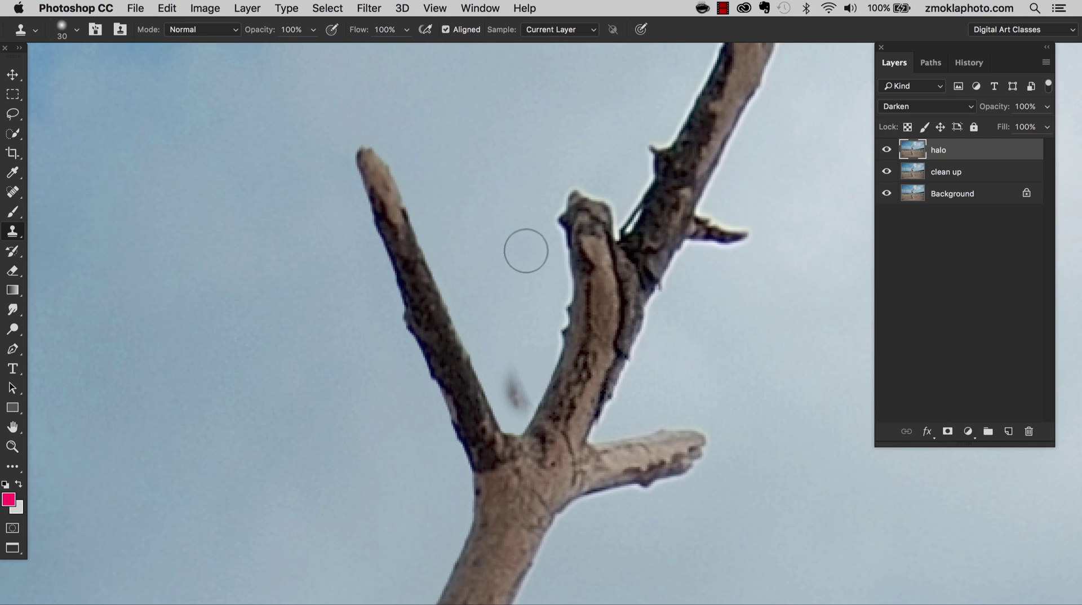
key("super+z")
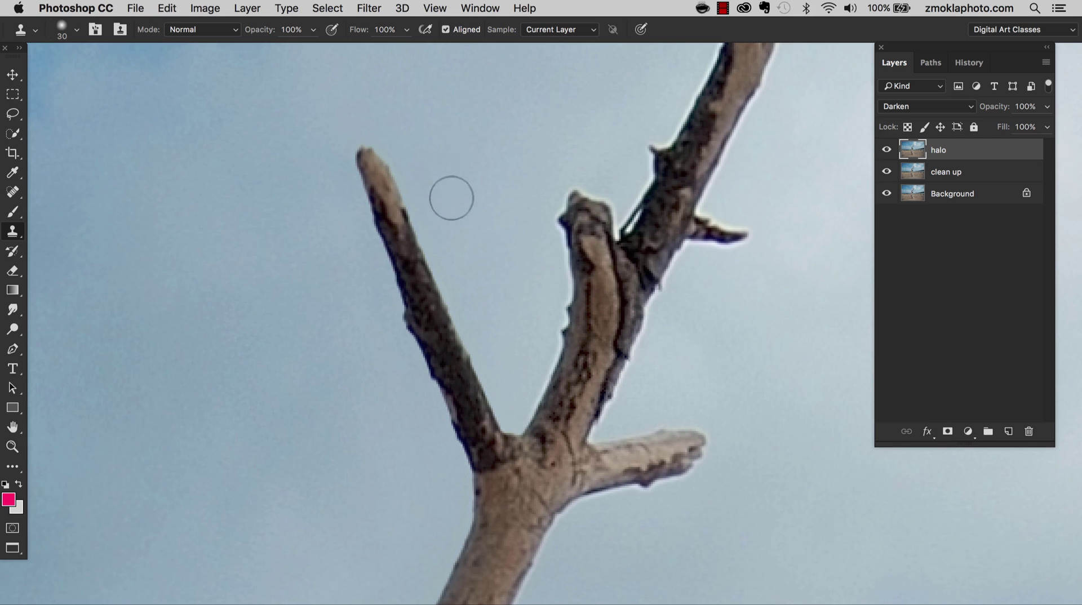
Clone sky over the halo along the left edge of the short middle branch, from the fork up to its tip.
left_click(510, 314, "alt")
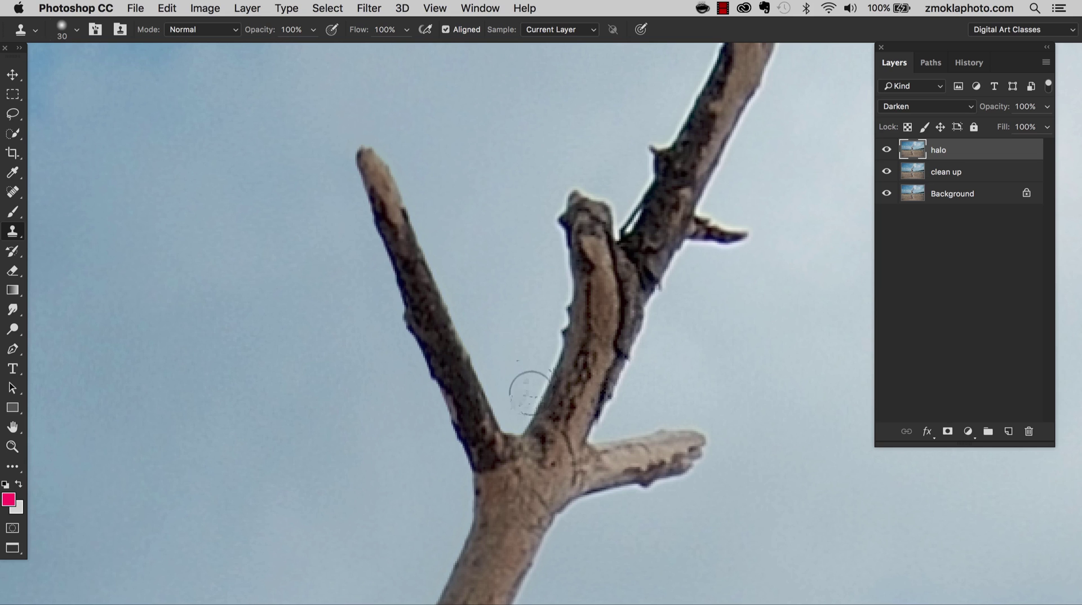
mouse_move(530, 392)
left_mouse_down()
mouse_move(527, 370)
mouse_move(550, 310)
mouse_move(552, 215)
mouse_move(540, 215)
left_mouse_up()
left_click(526, 239, "alt")
left_click_drag(552, 294, 556, 285)
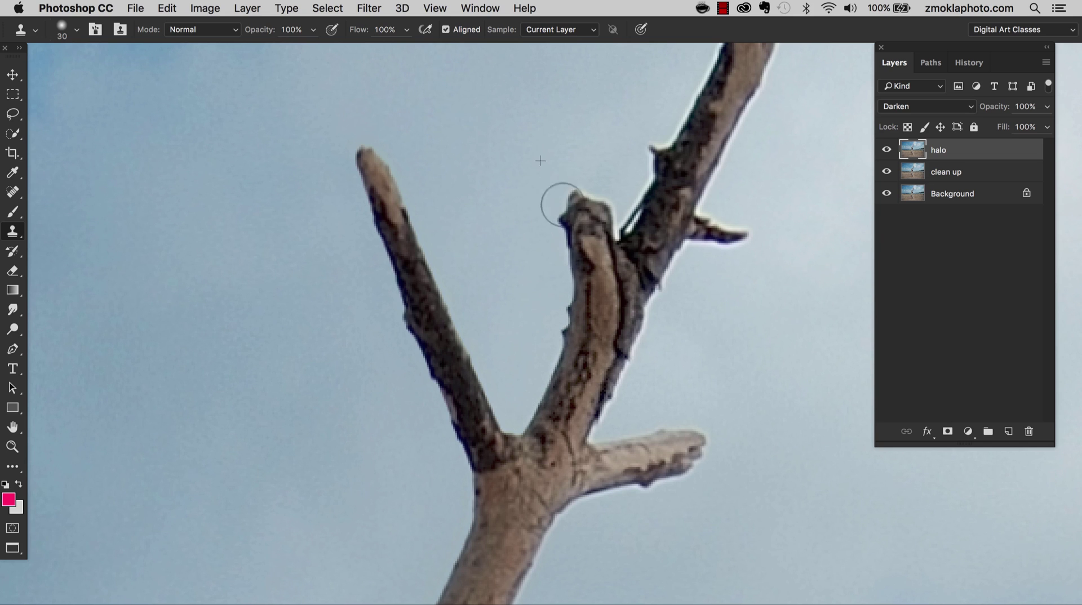
Clone sky over the halo along the left edge and around the blunt tip of the tallest branch.
scroll(577, 114, "right", 5)
scroll(577, 114, "up", 3)
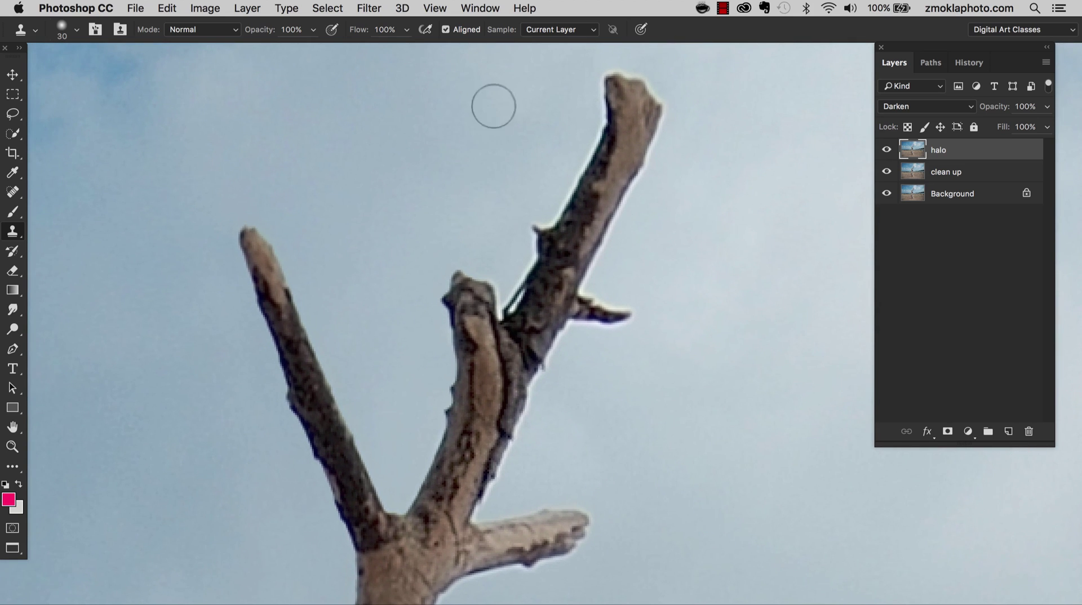
mouse_move(483, 234)
left_mouse_down()
mouse_move(496, 307)
mouse_move(522, 237)
mouse_move(508, 309)
mouse_move(527, 217)
mouse_move(545, 220)
mouse_move(573, 169)
left_mouse_up()
left_click(500, 188, "alt")
left_click_drag(543, 133, 470, 254)
left_click(489, 173, "alt")
mouse_move(513, 216)
left_mouse_down()
mouse_move(528, 183)
mouse_move(590, 198)
mouse_move(603, 269)
mouse_move(582, 288)
mouse_move(587, 271)
mouse_move(562, 323)
mouse_move(598, 234)
left_mouse_up()
left_click(559, 157, "alt")
Clone sky over the halo down the right edge of the tallest branch as far as the small dark twig.
left_click(634, 282, "alt")
left_click(618, 304, "alt")
mouse_move(587, 299)
left_mouse_down()
mouse_move(533, 358)
mouse_move(537, 371)
mouse_move(522, 388)
mouse_move(528, 415)
mouse_move(522, 407)
mouse_move(559, 424)
left_mouse_up()
left_click(574, 351, "alt")
left_click(562, 392, "alt")
left_click(596, 389, "alt")
Clone sky over the halo above and below the small dark twig on the tallest branch.
mouse_move(575, 496)
left_mouse_down()
mouse_move(591, 319)
mouse_move(609, 275)
left_mouse_up()
left_click(650, 153, "alt")
left_click_drag(575, 185, 560, 194)
left_click(600, 242, "alt")
left_click_drag(571, 234, 564, 229)
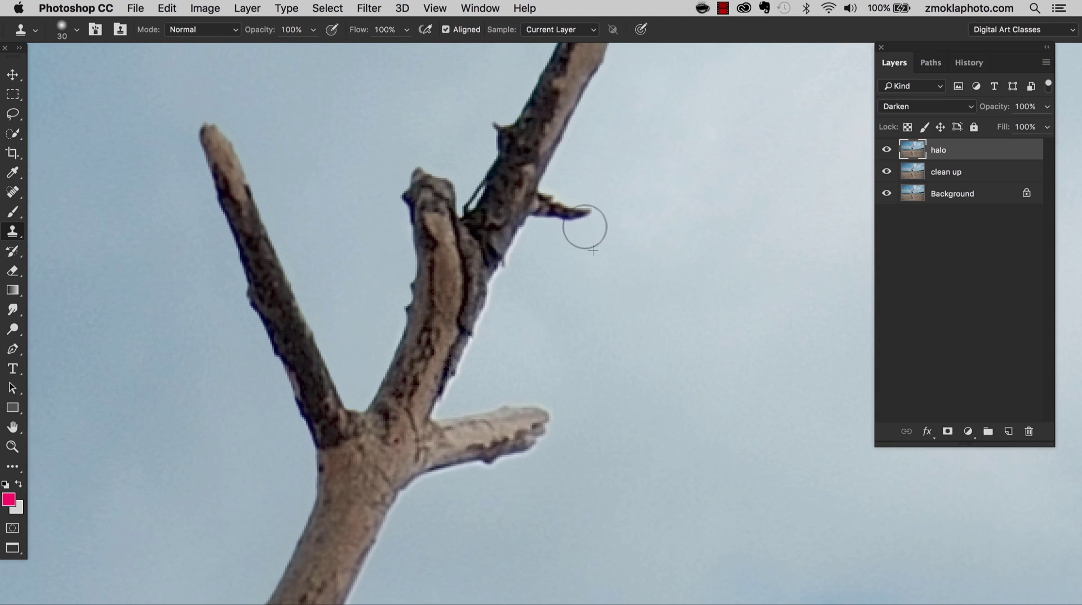
Clone sky over the halo along the branch's right edge from below the dark twig down to the fork.
left_click(545, 268, "alt")
mouse_move(516, 244)
left_mouse_down()
mouse_move(462, 382)
mouse_move(433, 423)
mouse_move(531, 391)
mouse_move(563, 406)
left_mouse_up()
left_click(548, 281, "alt")
left_click(516, 317, "alt")
left_click(503, 340, "alt")
left_click(490, 362, "alt")
left_click(506, 377, "alt")
Clone sky over the halo around the pale side stub on the right of the fork.
mouse_move(640, 450)
left_mouse_down()
mouse_move(661, 270)
mouse_move(671, 264)
left_mouse_up()
left_click(609, 191, "alt")
mouse_move(605, 246)
left_mouse_down()
mouse_move(558, 286)
mouse_move(536, 287)
mouse_move(570, 275)
mouse_move(483, 293)
mouse_move(432, 331)
mouse_move(451, 307)
left_mouse_up()
left_click(627, 297, "alt")
left_click(598, 347, "alt")
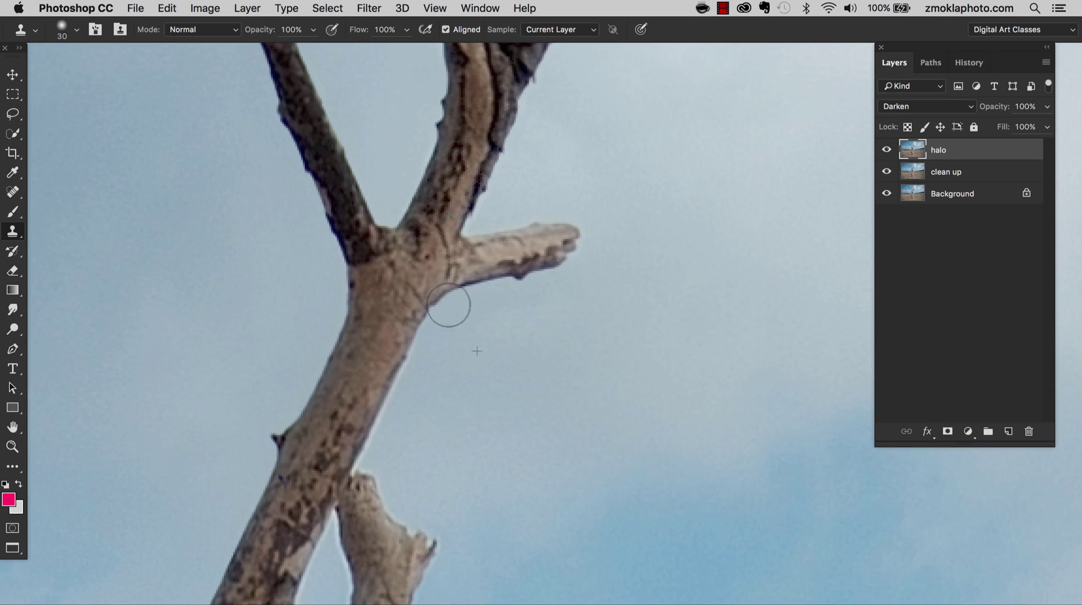
Clone sky over the halo along the right edge of the main limb below the pale side stub.
left_click_drag(591, 355, 602, 225)
left_click(526, 272, "alt")
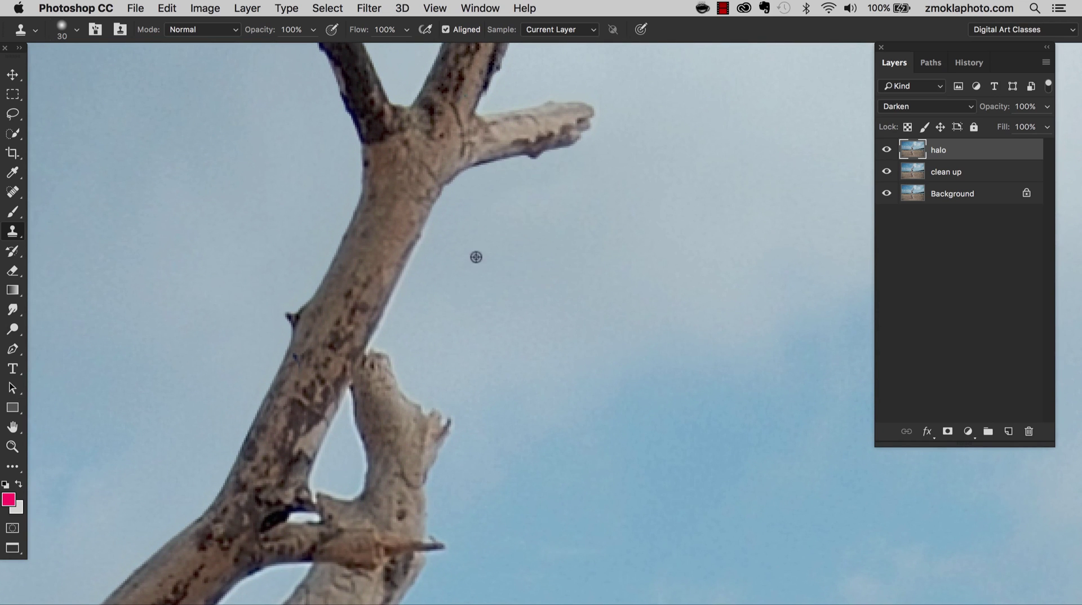
mouse_move(430, 242)
left_mouse_down()
mouse_move(377, 344)
mouse_move(415, 250)
mouse_move(447, 211)
left_mouse_up()
Clone sky over the halo along the right side of the jagged-topped stump down toward the pointed twig.
left_click_drag(526, 306, 623, 196)
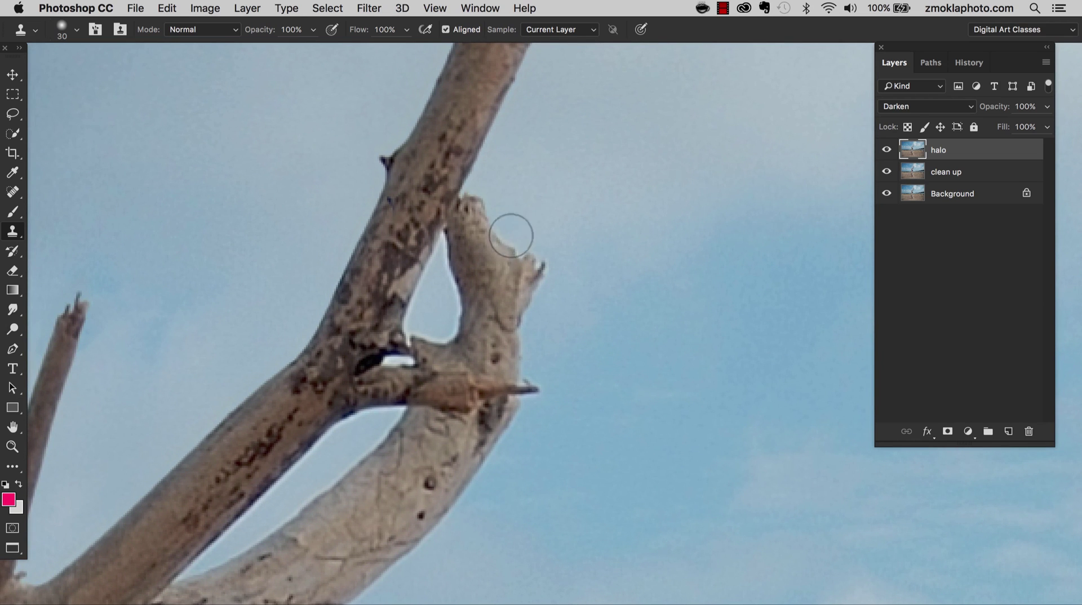
scroll(620, 242, "down", 4)
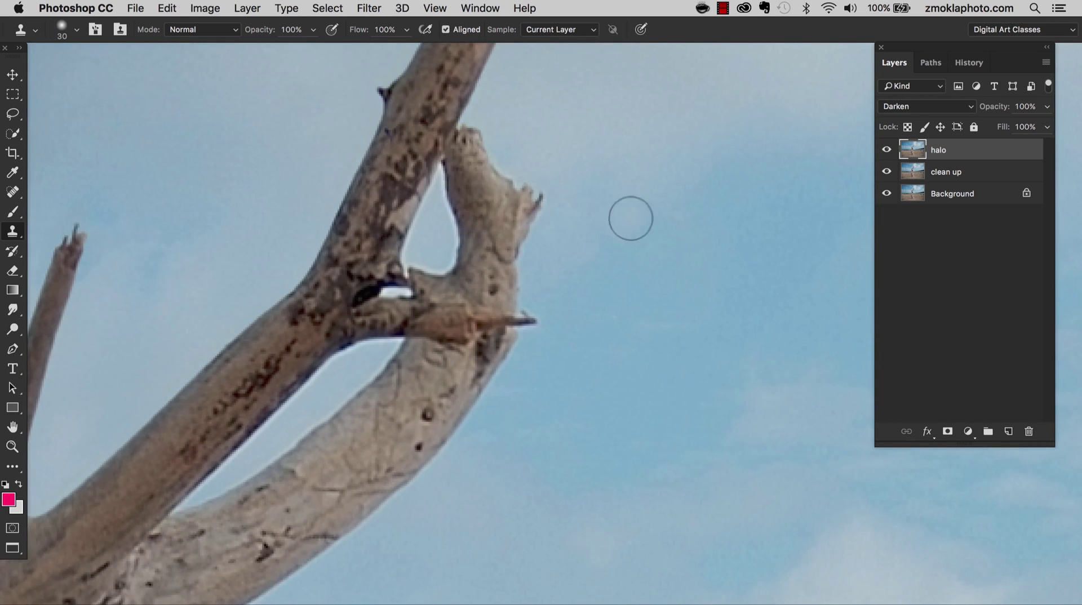
left_click(543, 133, "alt")
left_click_drag(523, 157, 510, 169)
left_click(578, 191, "alt")
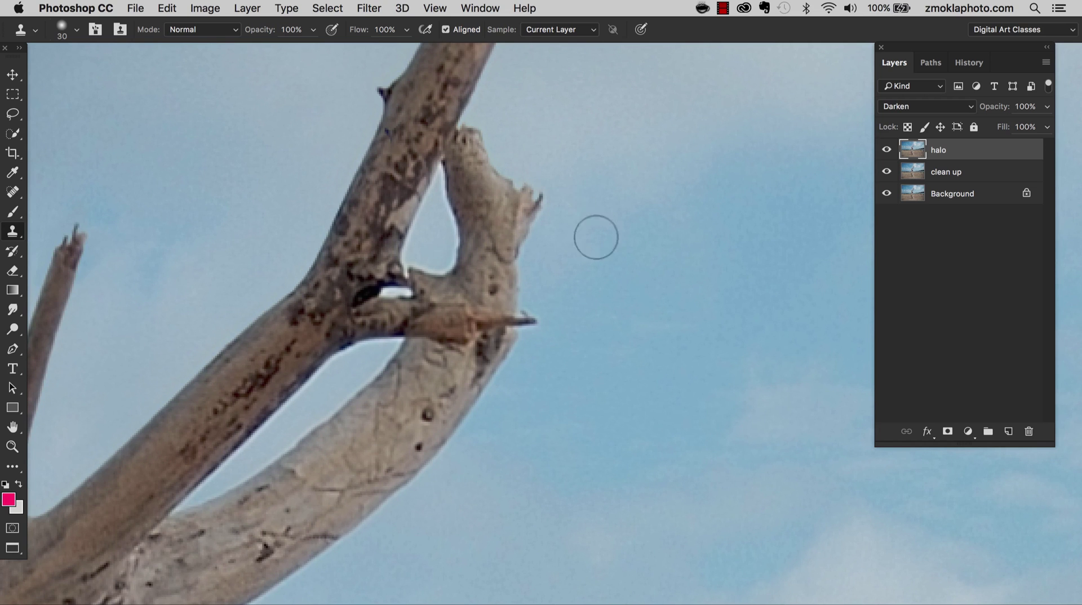
mouse_move(562, 207)
left_mouse_down()
mouse_move(531, 233)
mouse_move(546, 249)
mouse_move(531, 250)
mouse_move(557, 225)
mouse_move(532, 302)
left_mouse_up()
Clone sky over the halo around the pointed twig and the curved limb's outer edge just below it.
left_click(616, 238, "alt")
left_click(595, 197, "alt")
left_click(586, 274, "alt")
left_click(575, 373, "alt")
mouse_move(533, 342)
left_mouse_down()
mouse_move(471, 424)
mouse_move(525, 374)
left_mouse_up()
left_click(512, 408, "alt")
left_click(558, 450, "alt")
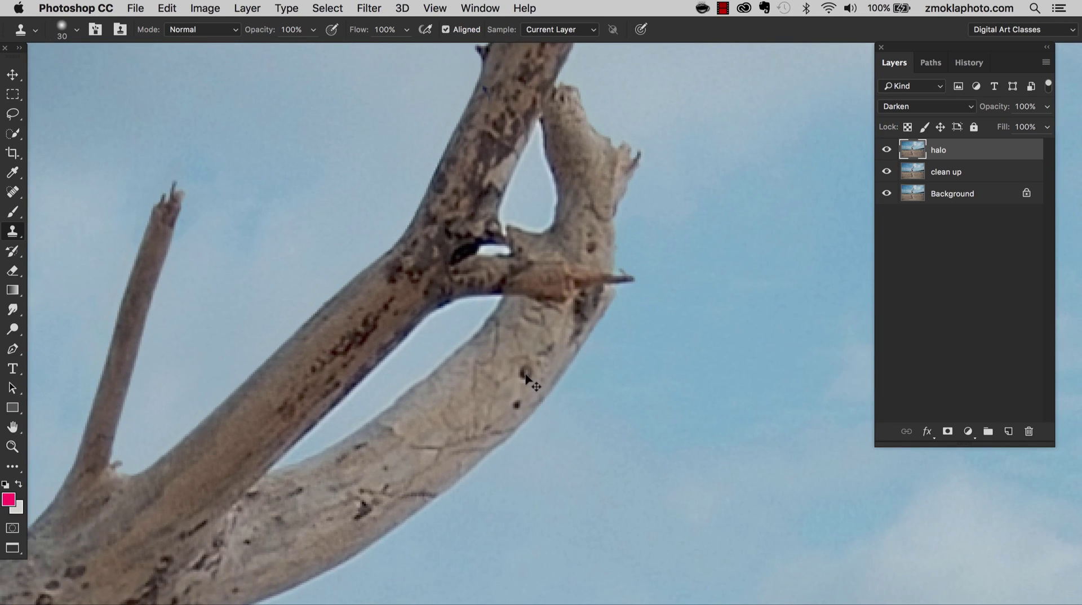
Set the clone brush to size 15 and clone sky over the halo inside the triangular gap, along its right and lower edges.
left_click(525, 374, "super")
mouse_move(520, 177)
left_mouse_down()
mouse_move(430, 350)
mouse_move(429, 334)
left_mouse_up()
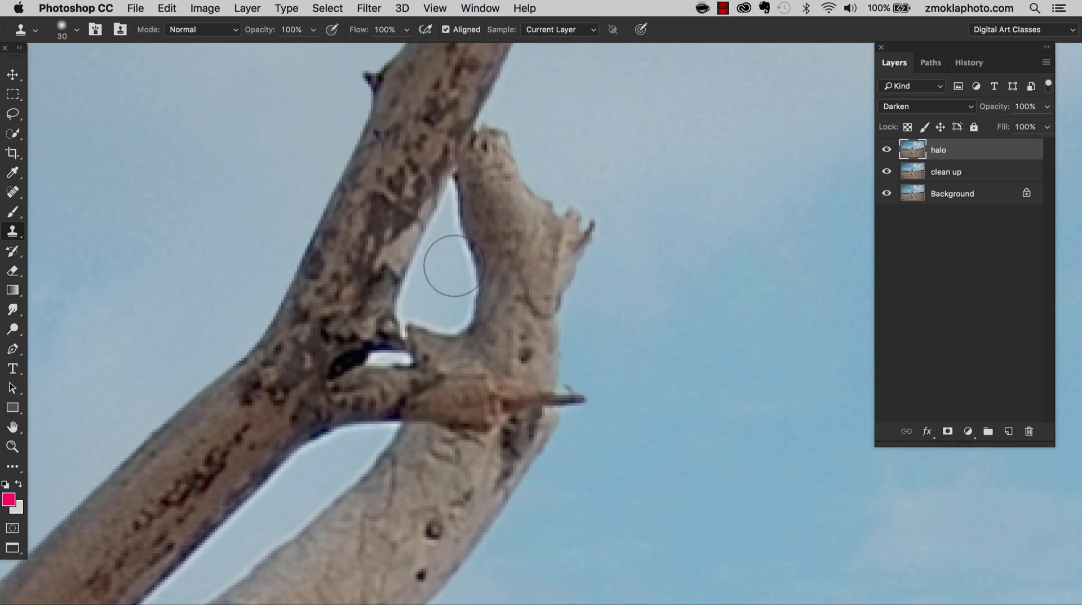
key("bracketleft")
key("bracketleft")
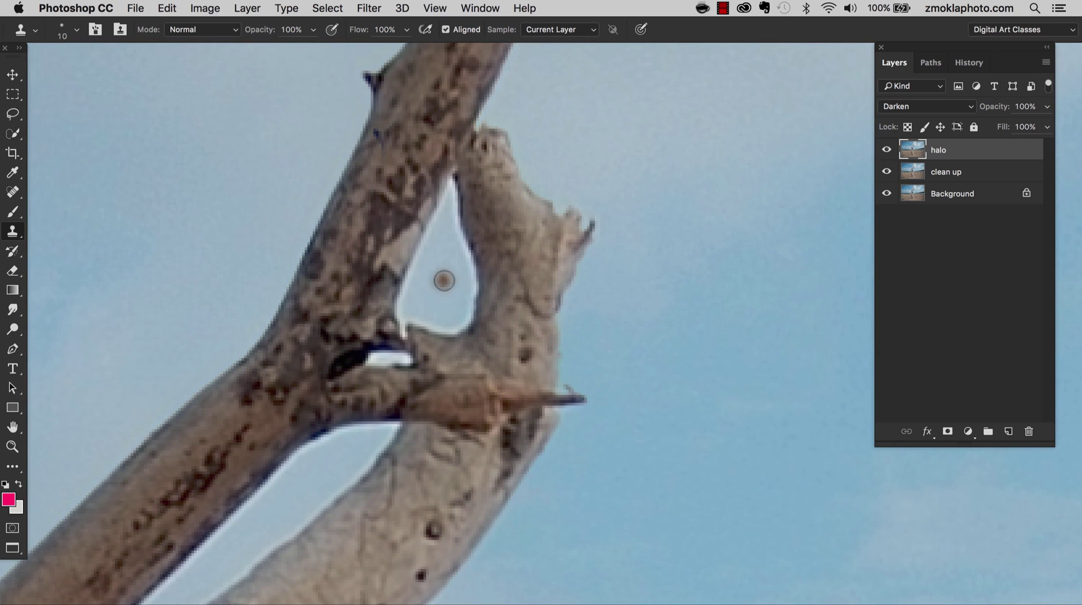
key("bracketright")
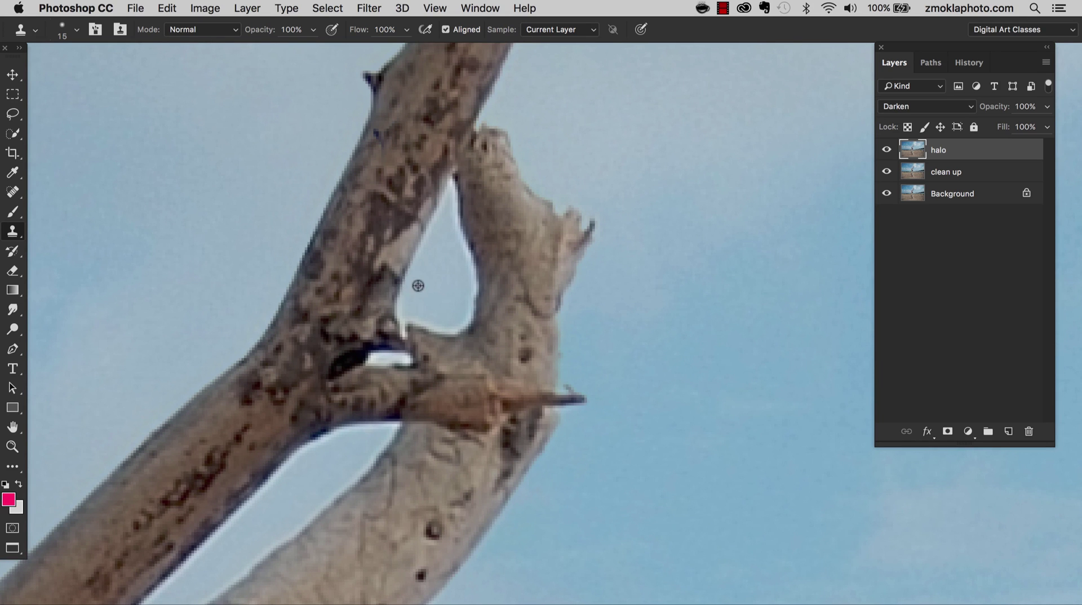
left_click(430, 228, "alt")
left_click(445, 189)
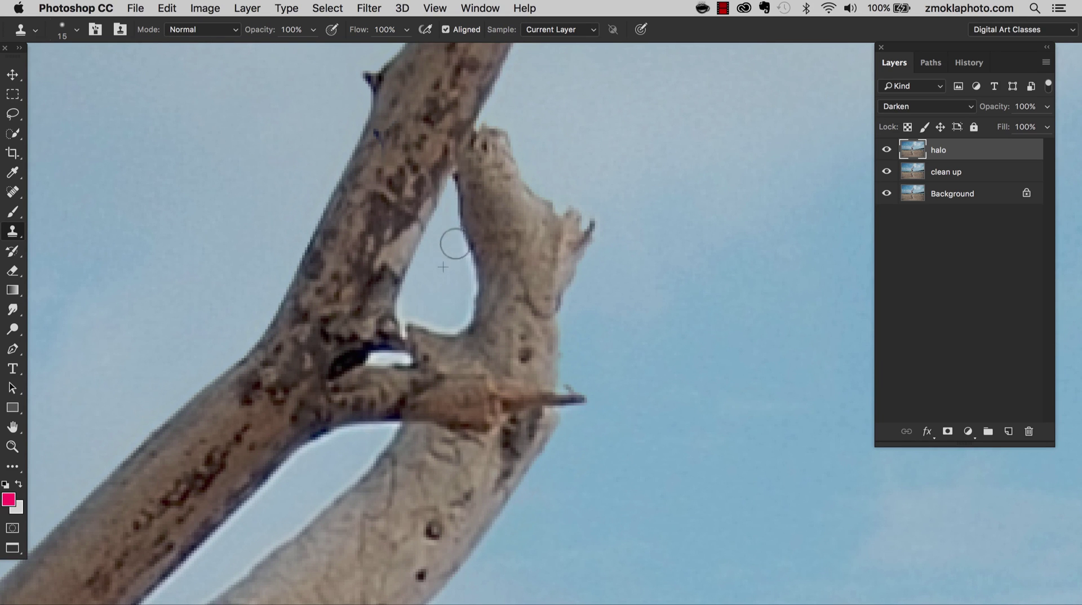
left_click_drag(462, 276, 461, 304)
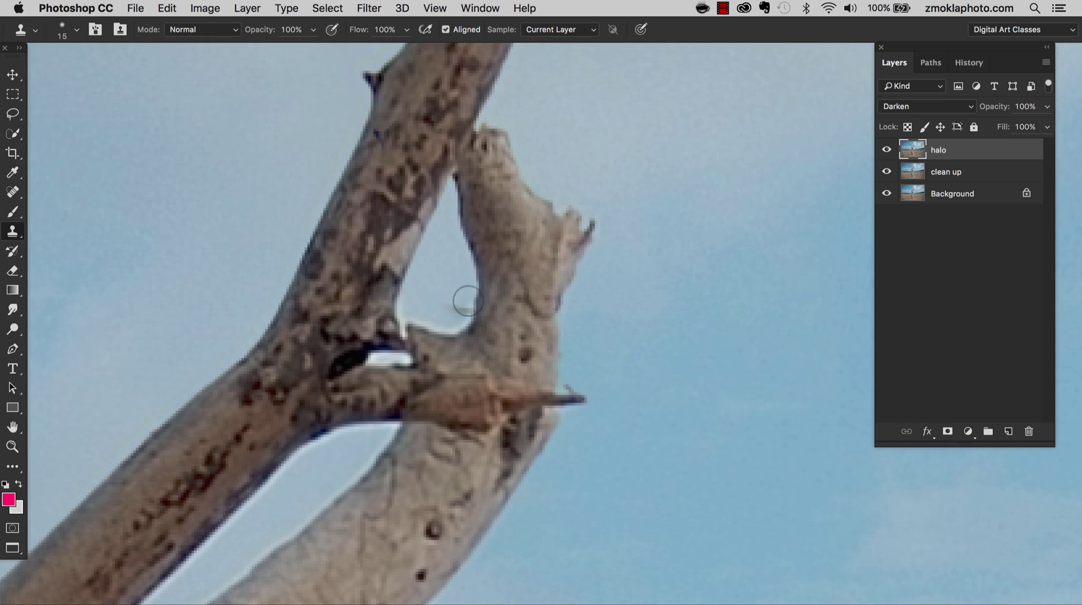
left_click(465, 308)
left_click(462, 315)
left_click(444, 290, "alt")
left_click_drag(437, 328, 416, 321)
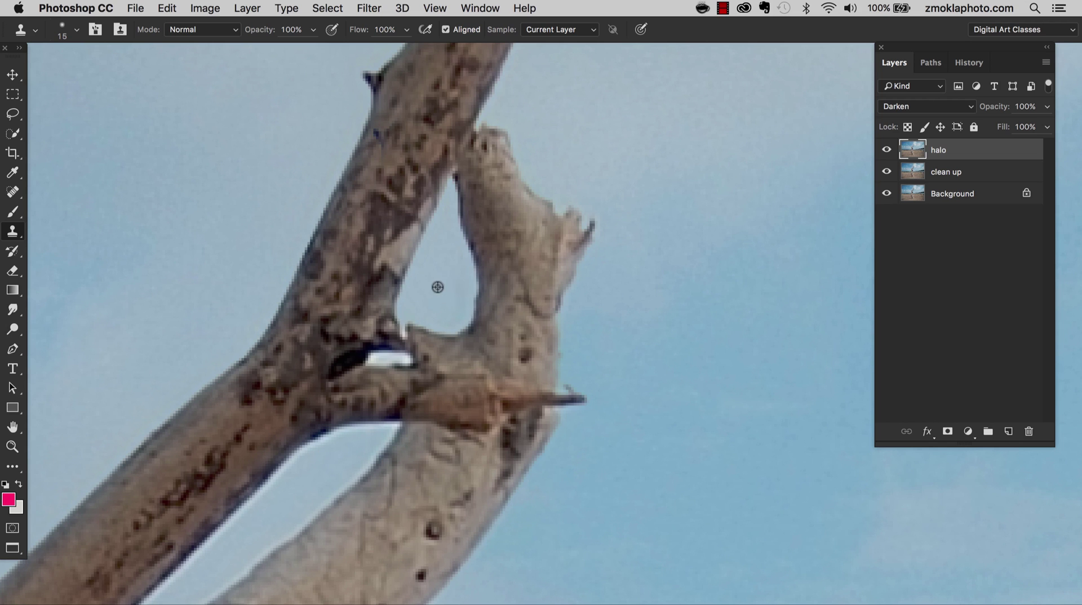
Clone sky over the halo along the edges of the long narrow gap between the two lower limbs.
left_click_drag(400, 380, 560, 181)
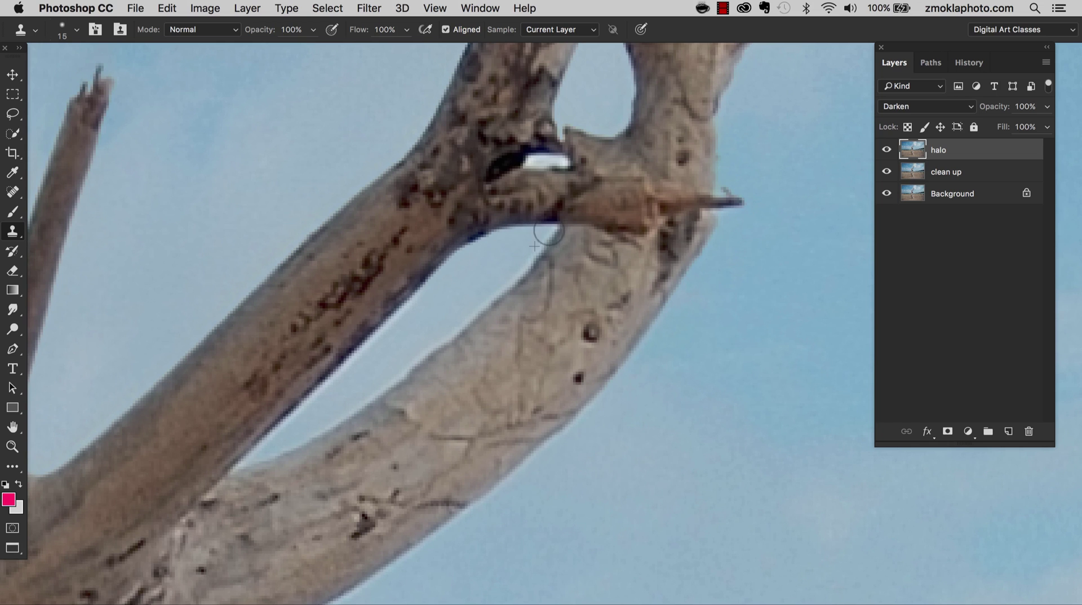
left_click_drag(528, 254, 521, 263)
mouse_move(454, 297)
left_mouse_down()
mouse_move(531, 231)
mouse_move(504, 278)
mouse_move(442, 324)
left_mouse_up()
left_click(473, 280, "alt")
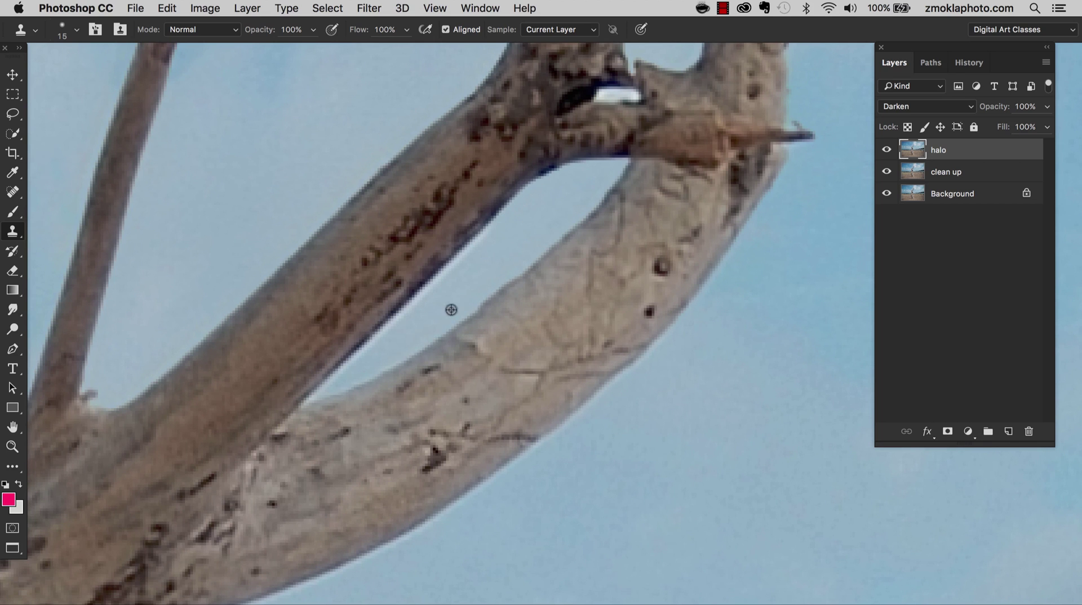
left_click_drag(405, 354, 401, 359)
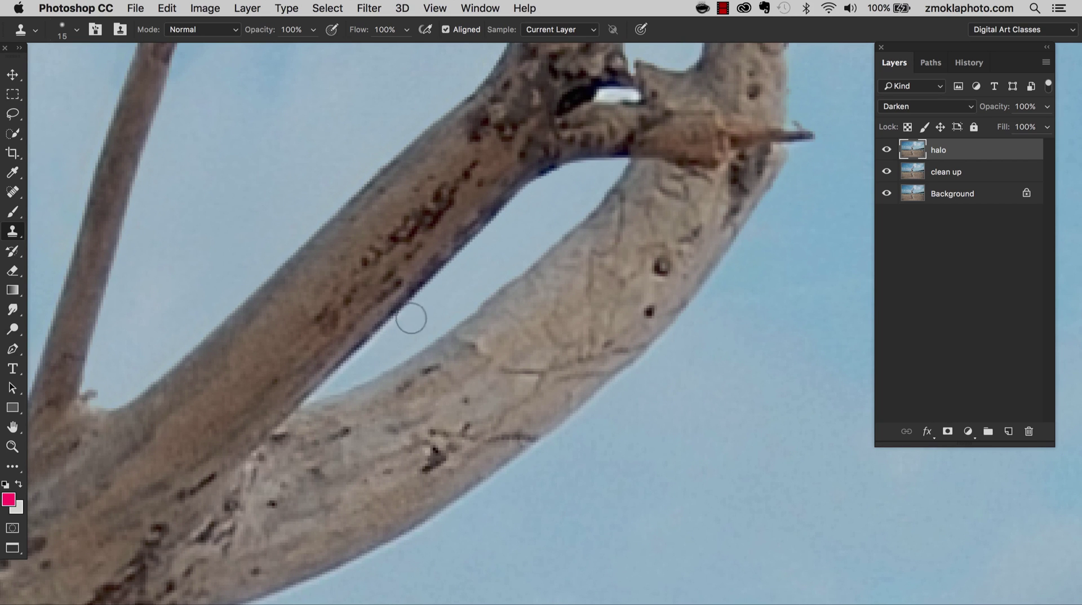
left_click_drag(382, 337, 351, 354)
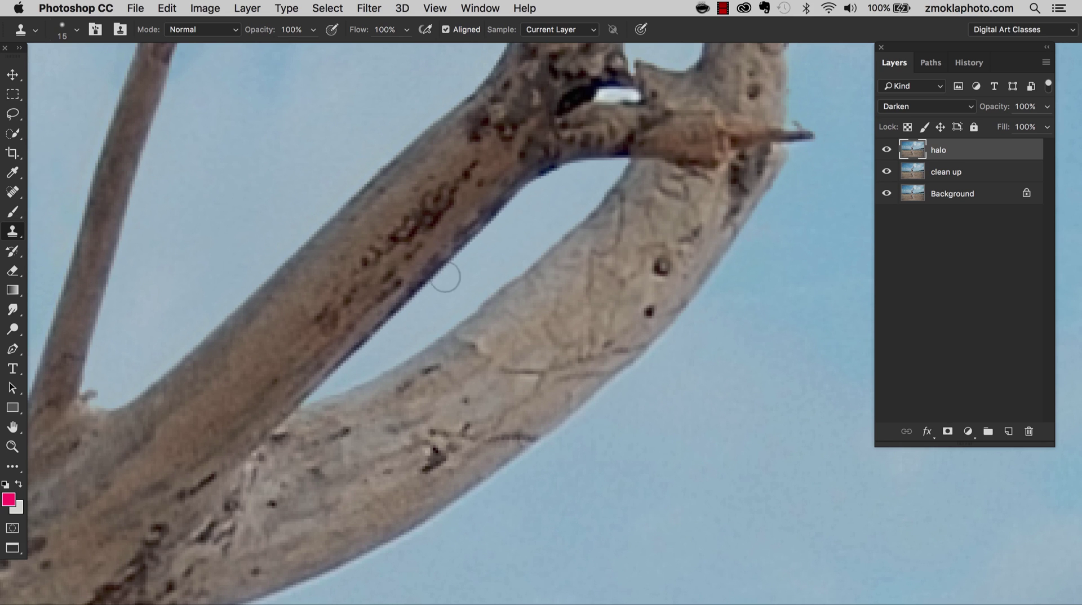
Enlarge the clone brush to 25 and clone sky over the halo along the curved limb's outer right edge.
key("space")
left_click_drag(454, 333, 256, 397)
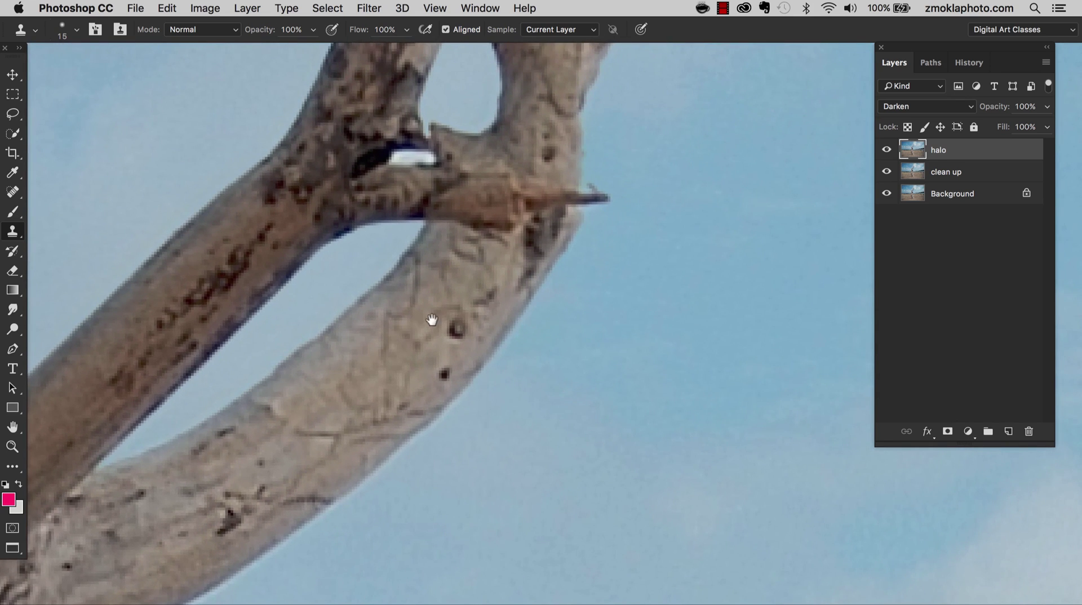
key("bracketright")
left_click(651, 285, "alt")
left_click_drag(574, 296, 449, 422)
key("space")
Clone sky over the halo along the underside of the curved limb toward the trunk.
left_click_drag(519, 448, 651, 247)
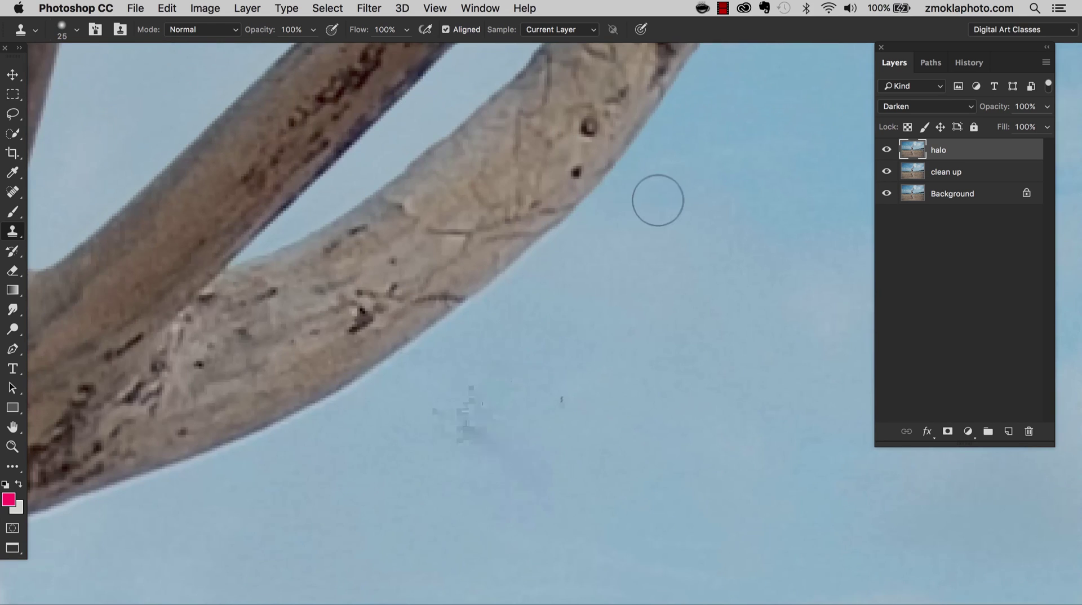
left_click(685, 246, "alt")
mouse_move(617, 210)
left_mouse_down()
mouse_move(458, 316)
mouse_move(660, 149)
mouse_move(642, 163)
left_mouse_up()
key("space")
left_click_drag(489, 395, 634, 219)
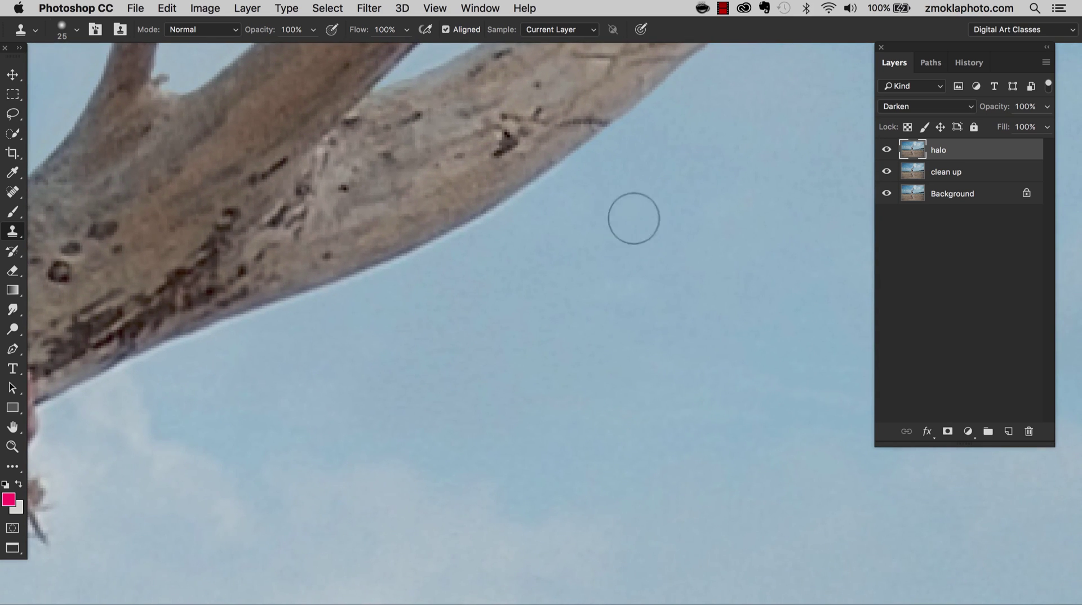
left_click(632, 218, "alt")
mouse_move(587, 145)
left_mouse_down()
mouse_move(559, 192)
mouse_move(434, 255)
mouse_move(347, 281)
mouse_move(501, 203)
mouse_move(215, 345)
left_mouse_up()
Clone sky over the halo beside the fingers, around the splintered stub and down the forearm's edge.
key("super+minus")
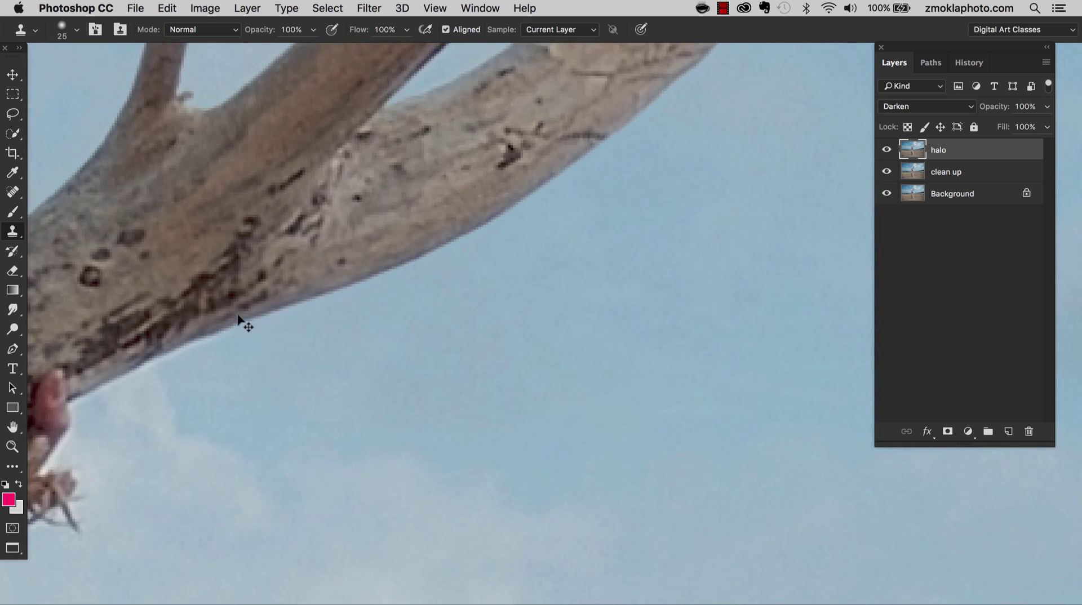
key("space")
left_click_drag(448, 382, 637, 189)
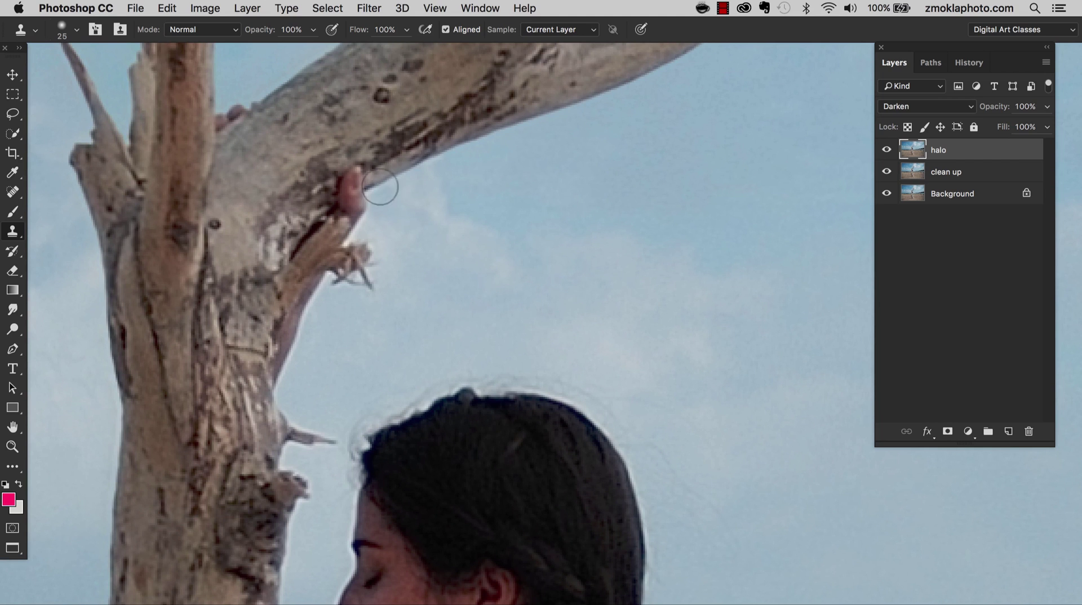
left_click(378, 210)
left_click(434, 236, "alt")
mouse_move(376, 283)
left_mouse_down()
mouse_move(369, 271)
mouse_move(330, 291)
mouse_move(284, 394)
left_mouse_up()
left_click(338, 346, "alt")
left_click(332, 332, "alt")
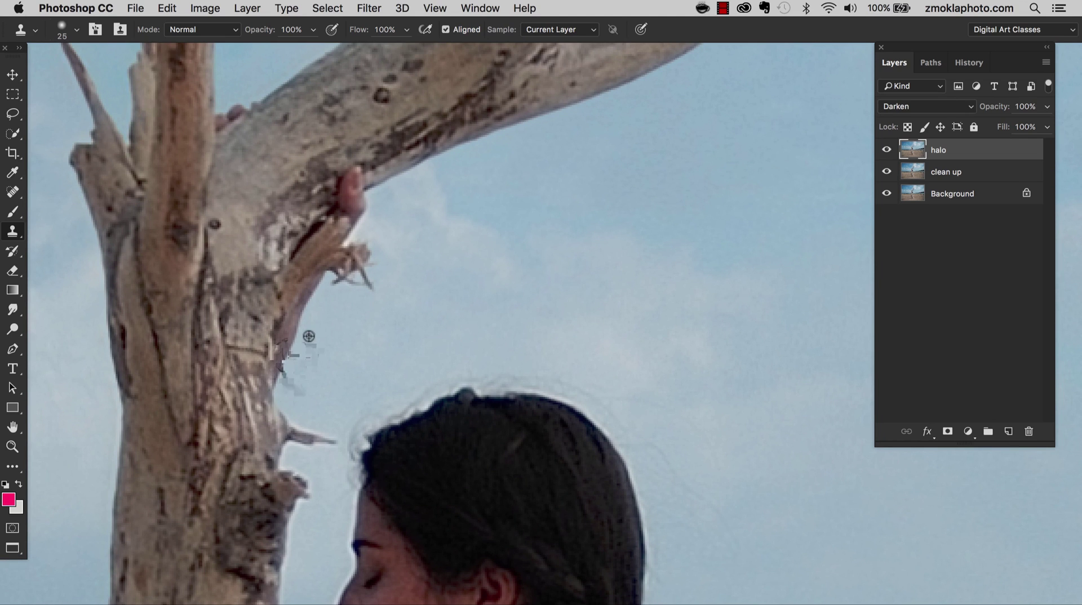
Resample the nearby cloud and clone it along the fingers up to the limb's underside.
left_click(401, 235, "alt")
left_click(400, 229, "alt")
mouse_move(352, 231)
left_mouse_down()
mouse_move(370, 202)
mouse_move(345, 242)
mouse_move(382, 184)
left_mouse_up()
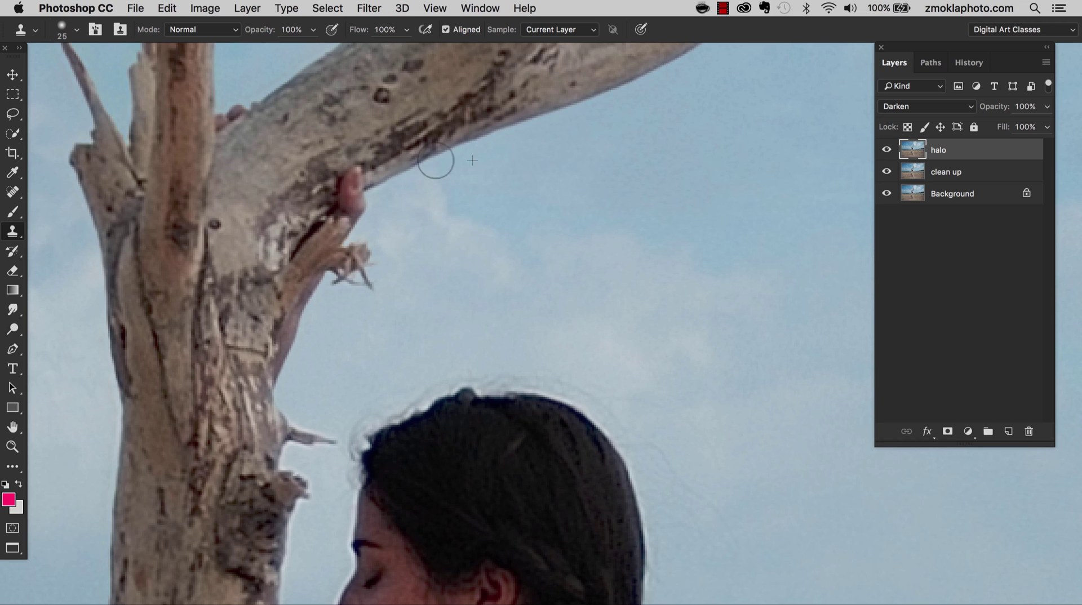
Set the clone brush to size 15 and clone sky over the halo on the trunk's right edge beside the woman's face.
key("space")
left_click_drag(488, 307, 569, 80)
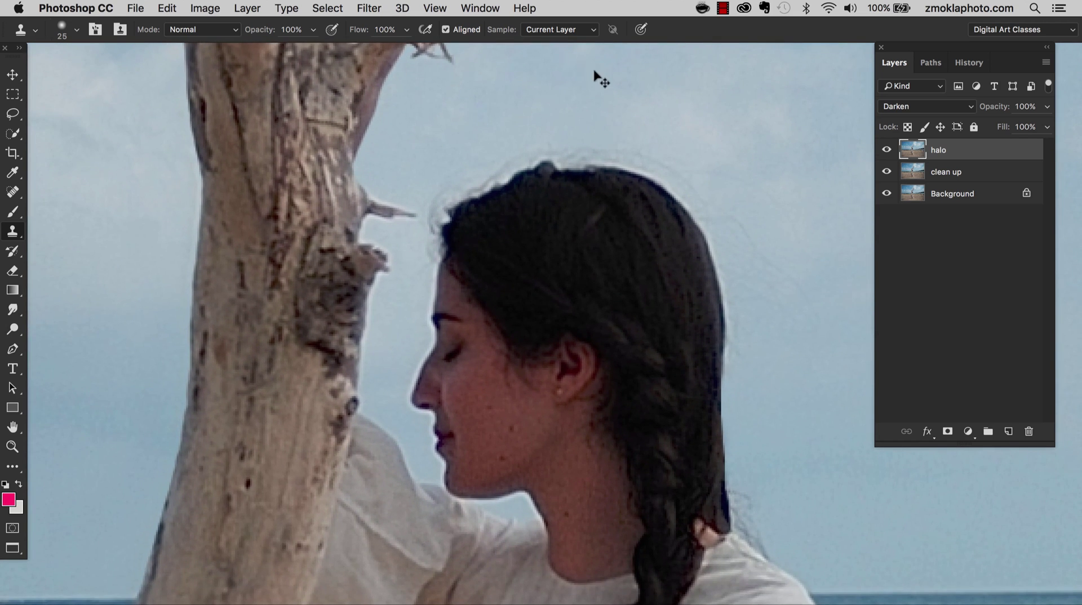
key("super+plus")
key("bracketleft")
key("bracketleft")
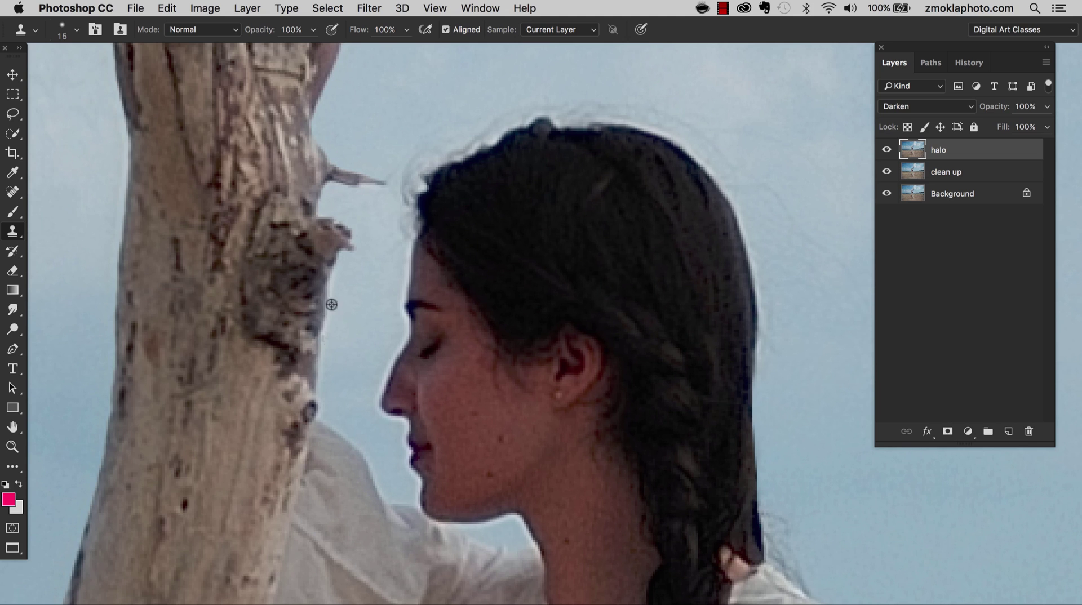
left_click(335, 344, "alt")
left_click_drag(322, 350, 321, 389)
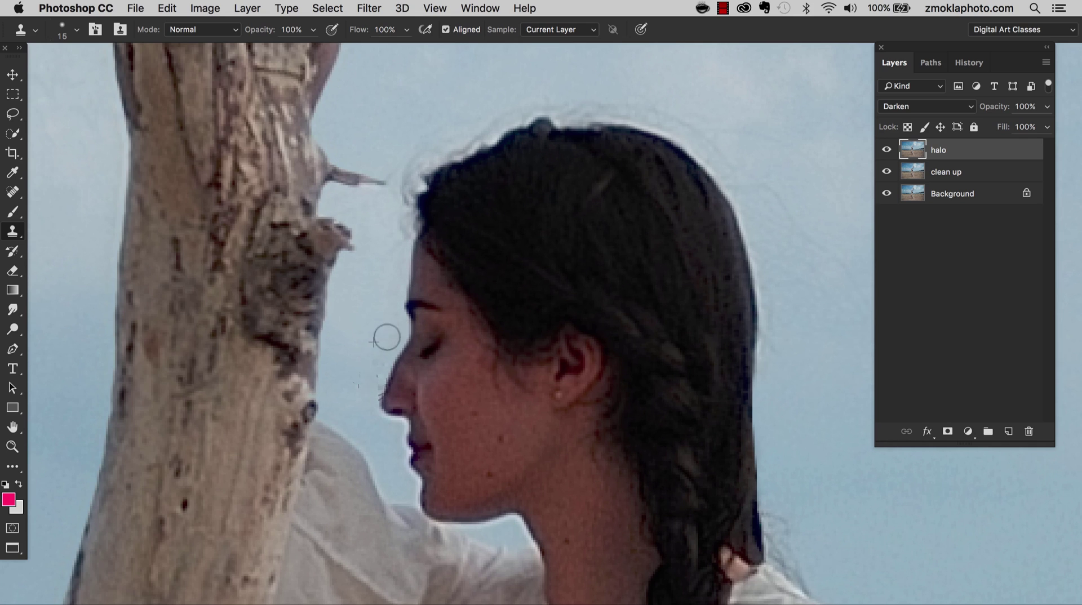
Clone sky over the halo along the woman's profile, from the bridge of the nose to its tip.
left_click_drag(387, 337, 395, 331)
left_click(367, 338, "alt")
left_click_drag(367, 374, 372, 401)
Reduce the clone brush to size 9 and clone sky over the halo beneath the woman's chin.
key("super+plus")
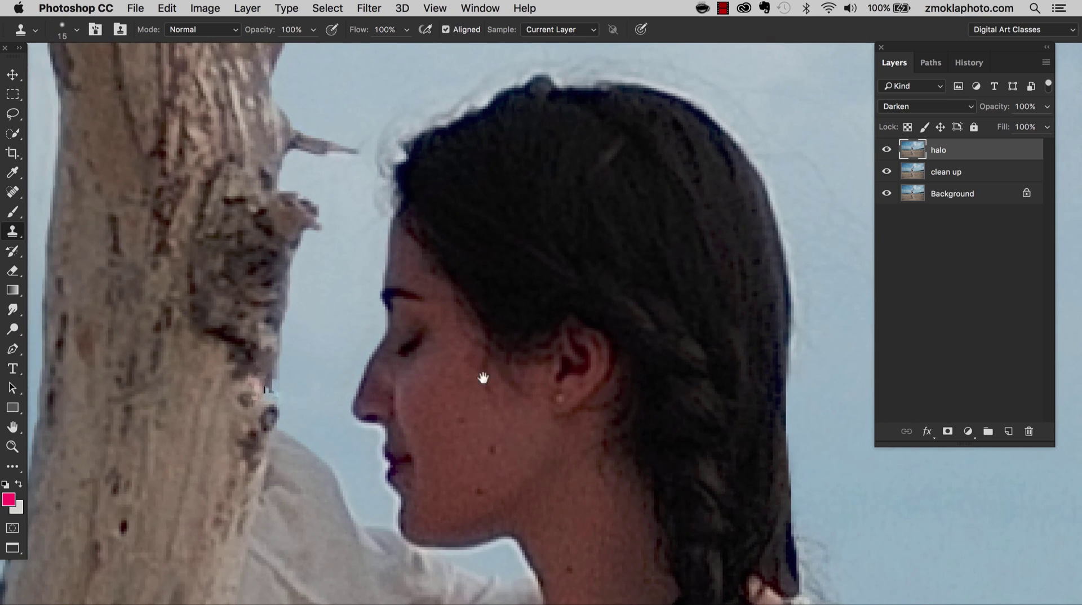
left_click_drag(538, 439, 601, 240)
key("super+plus")
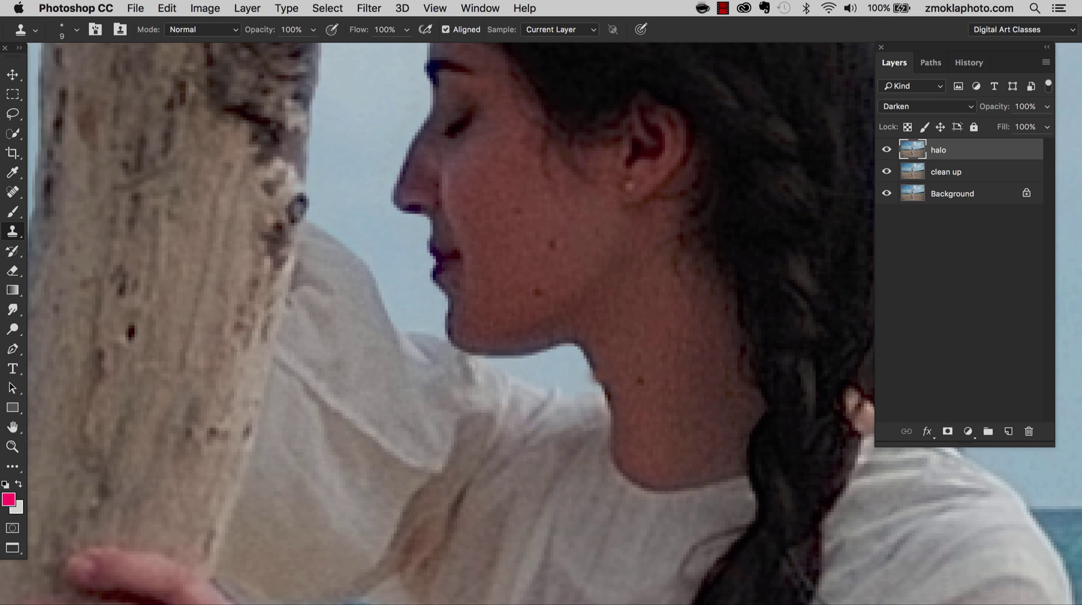
Set the clone brush to size 30 and clone sky over the halo around the crown and back of the woman's head.
left_click_drag(582, 282, 536, 437)
left_click_drag(546, 289, 536, 422)
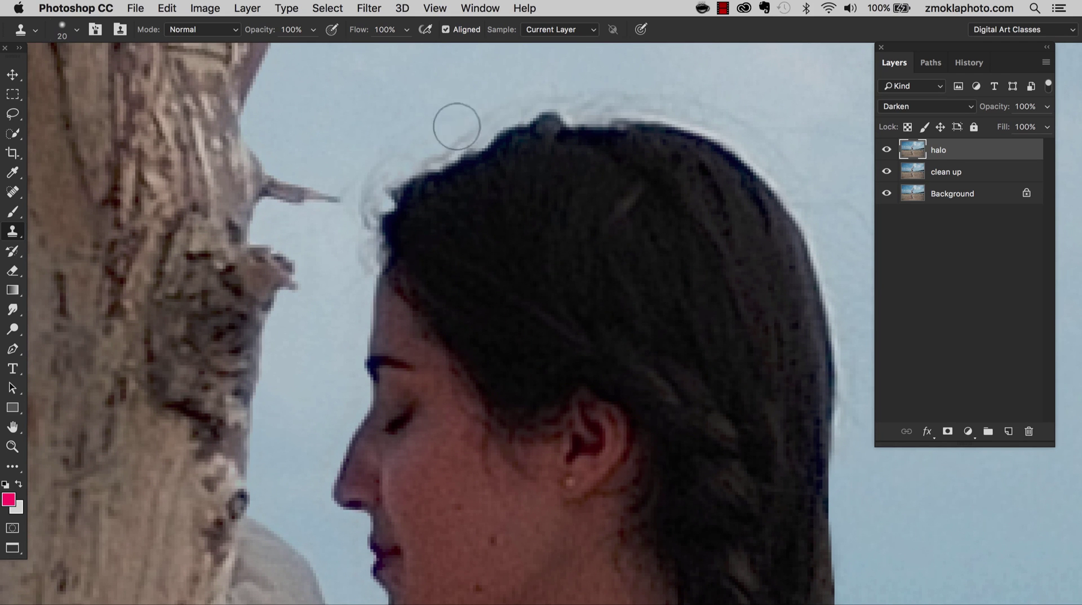
left_click_drag(585, 180, 527, 311)
key("bracketright")
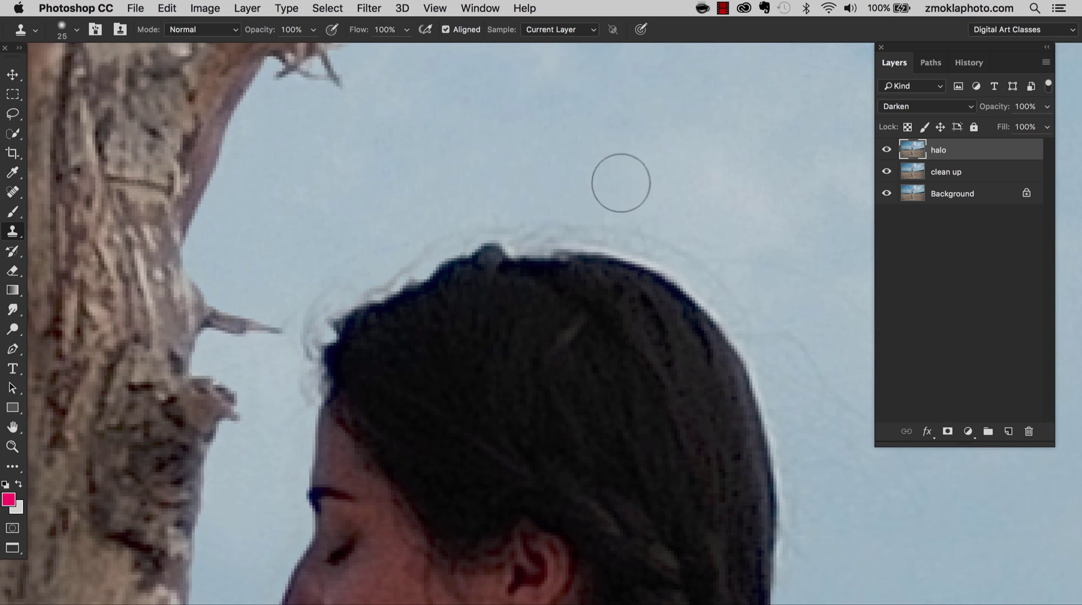
key("bracketright")
key("super+minus")
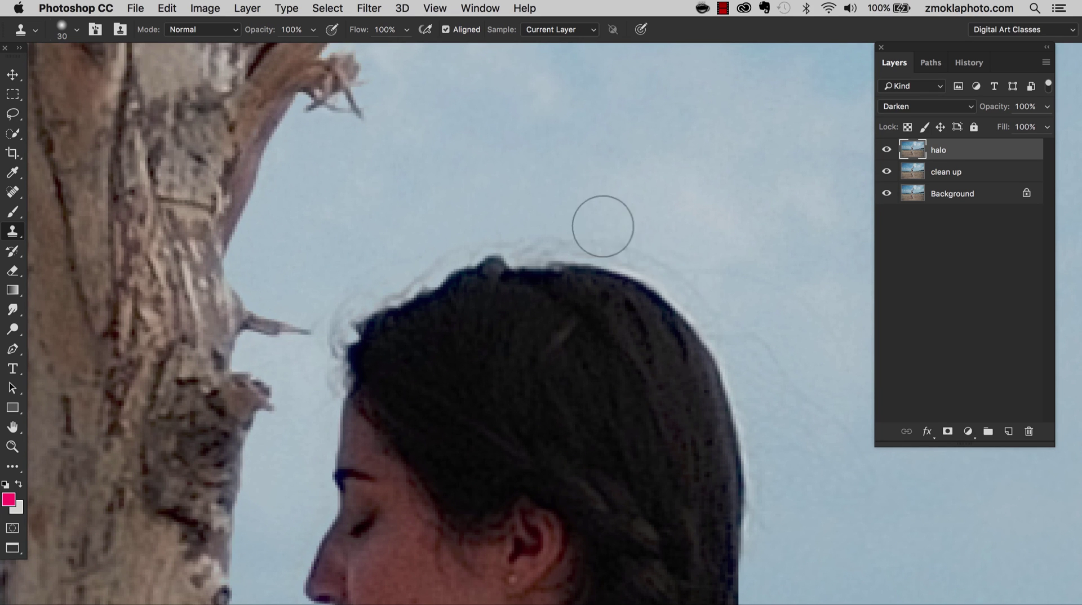
key("super+minus")
left_click_drag(701, 415, 610, 267)
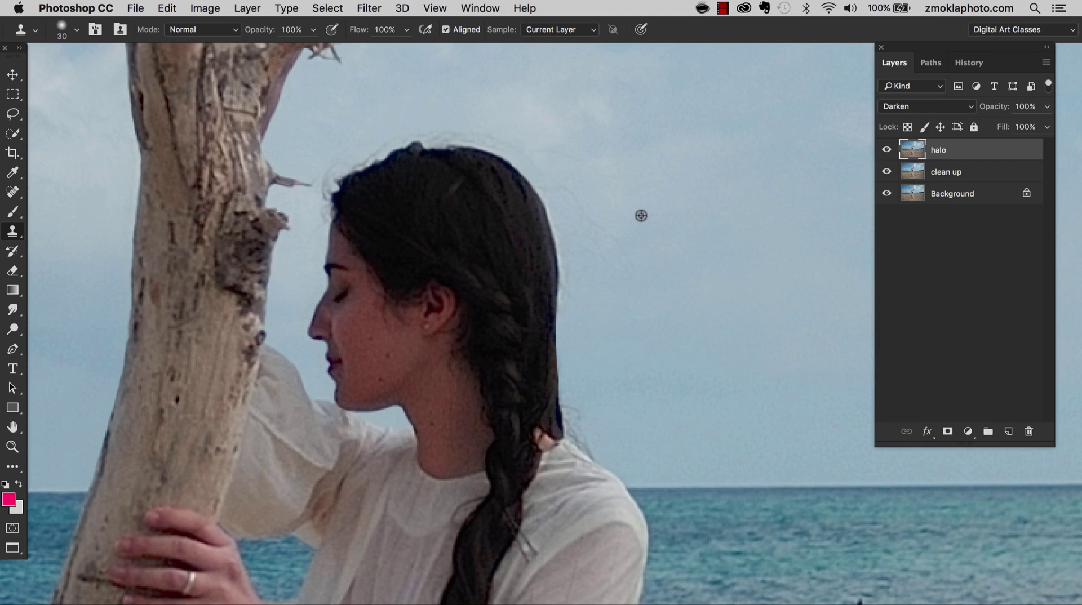
Resample the sky behind the woman and clone it along the back edge of her hair.
left_click(569, 339)
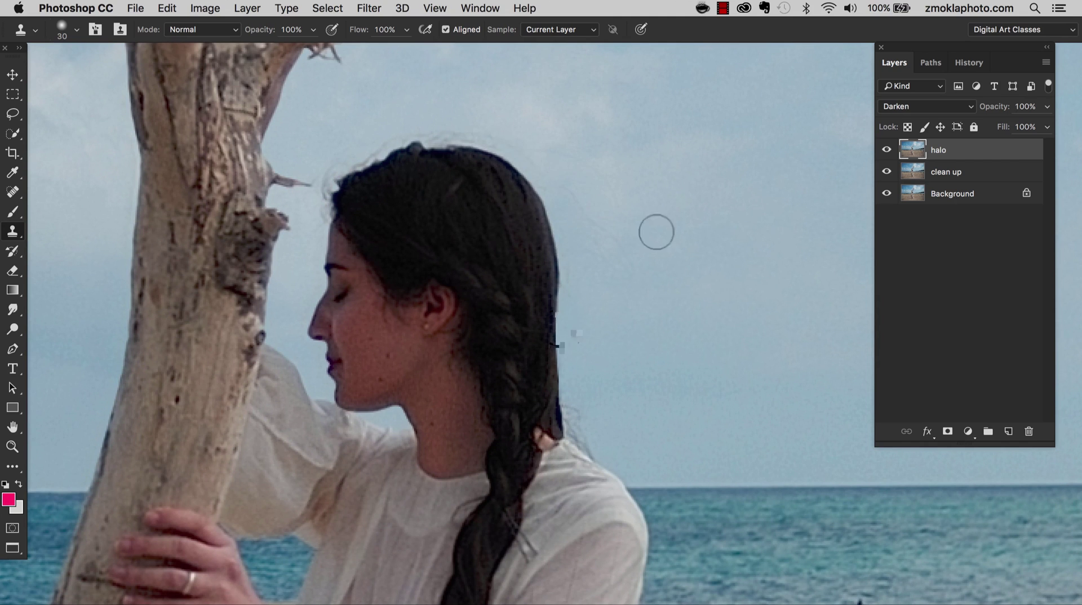
left_click(687, 283, "alt")
mouse_move(579, 329)
left_mouse_down()
mouse_move(595, 430)
mouse_move(569, 225)
left_mouse_up()
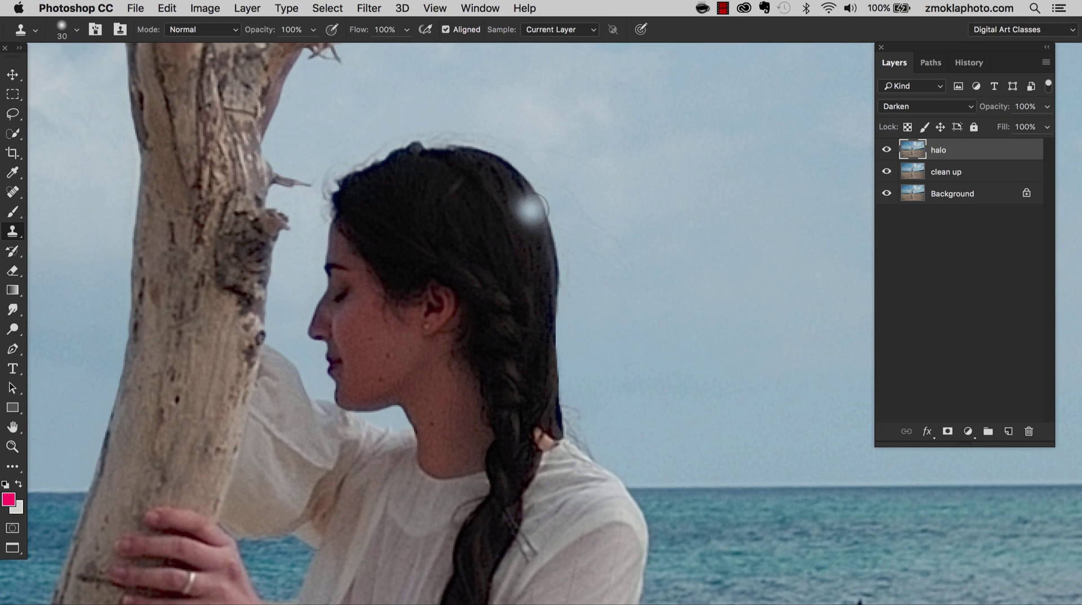
Clone nearby cloud over the halo beside the tip of the tallest branch.
scroll(501, 210, "down", 5)
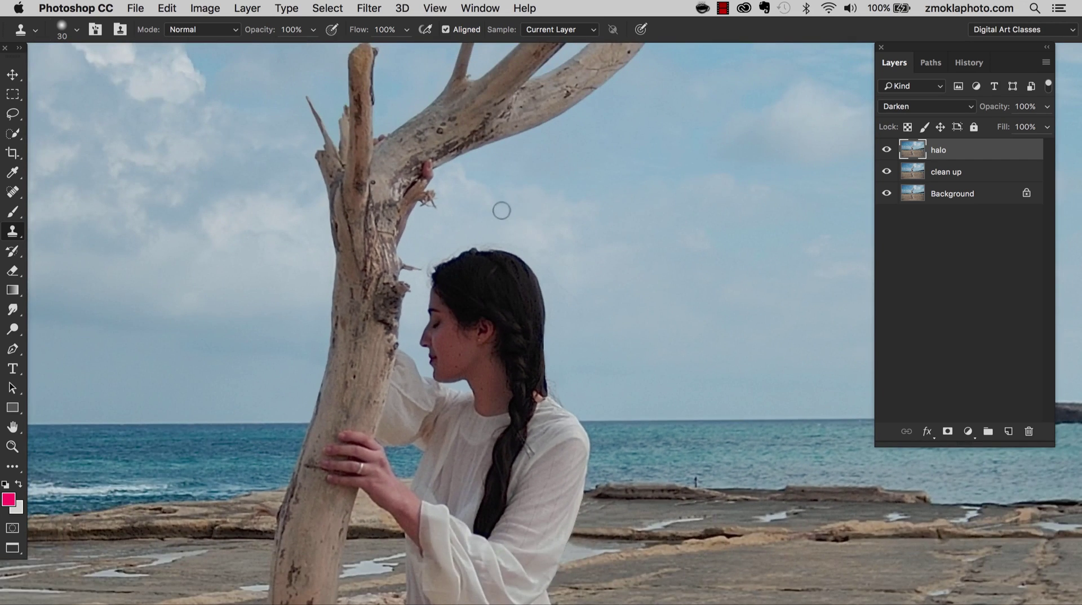
left_click_drag(557, 197, 464, 404)
left_click_drag(633, 210, 550, 394)
left_click_drag(626, 234, 569, 380)
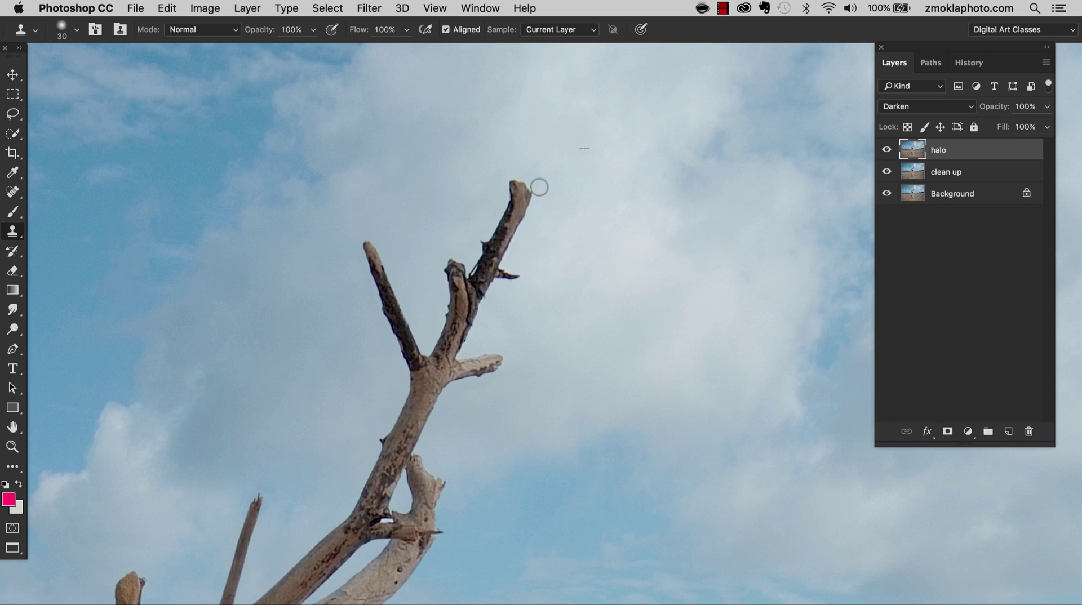
left_click_drag(628, 389, 512, 171)
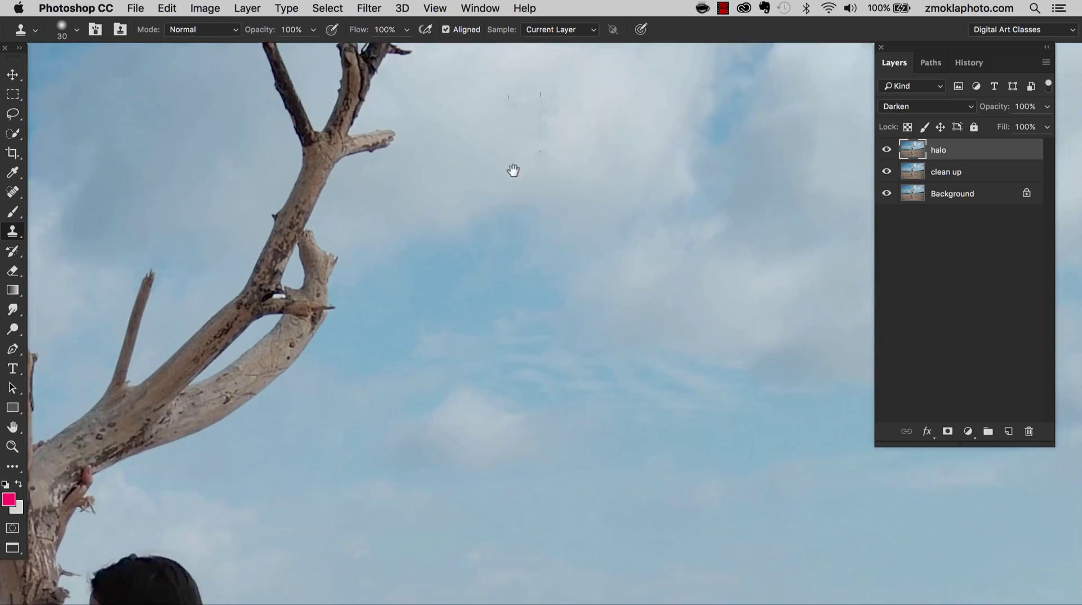
Set the clone brush to size 45 and clone sky over the bright line along the horizon between the woman and the low headland.
left_click_drag(581, 273, 549, 123)
left_click_drag(676, 507, 783, 302)
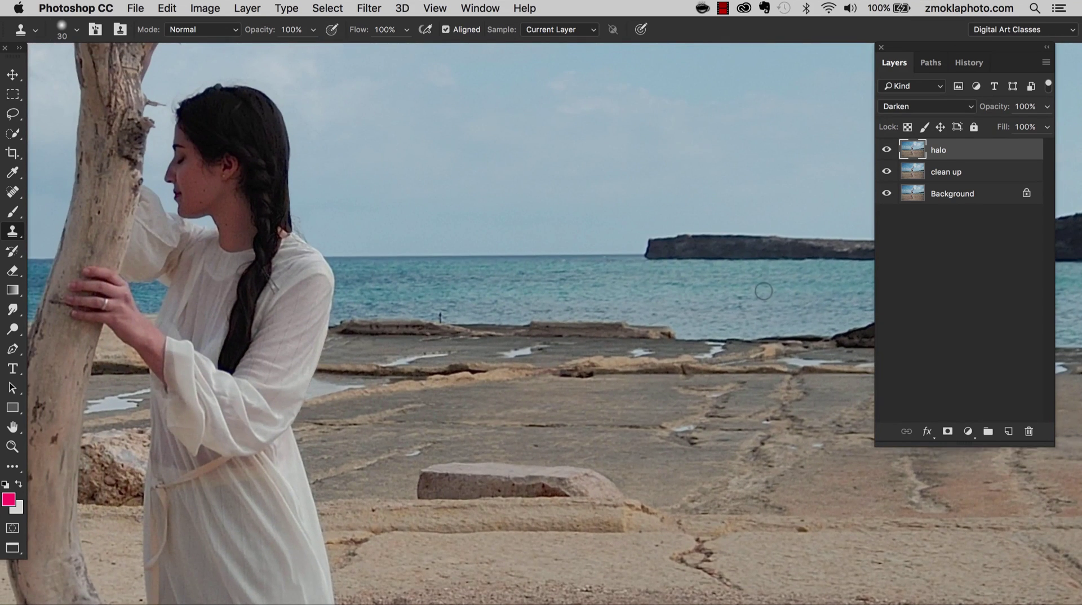
scroll(764, 291, "up", 3)
key("bracketright")
key("bracketright")
key("bracketright")
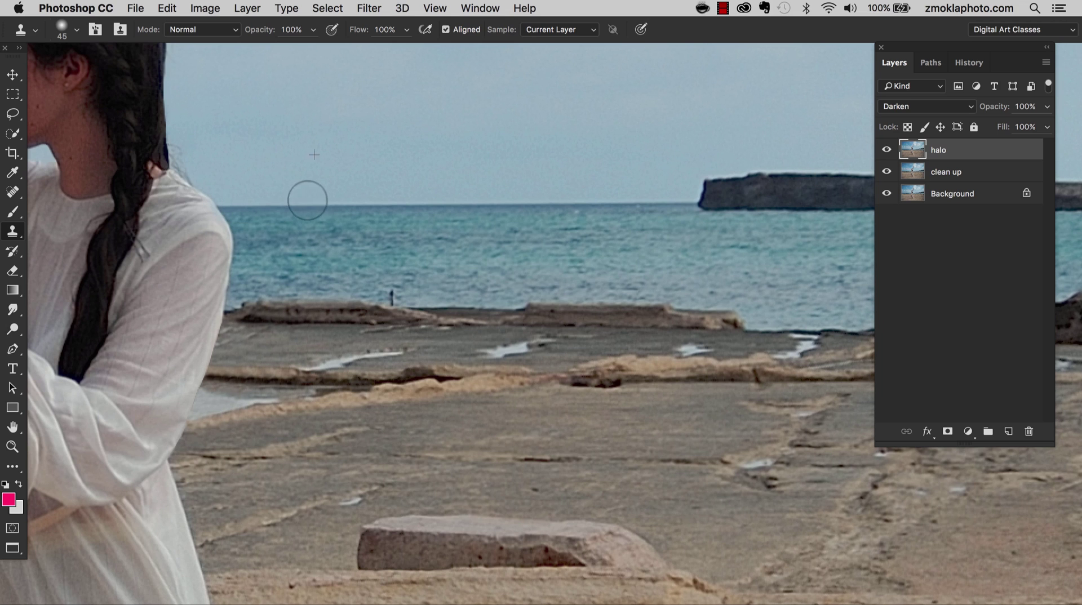
scroll(577, 199, "right", 5)
scroll(576, 199, "up", 2)
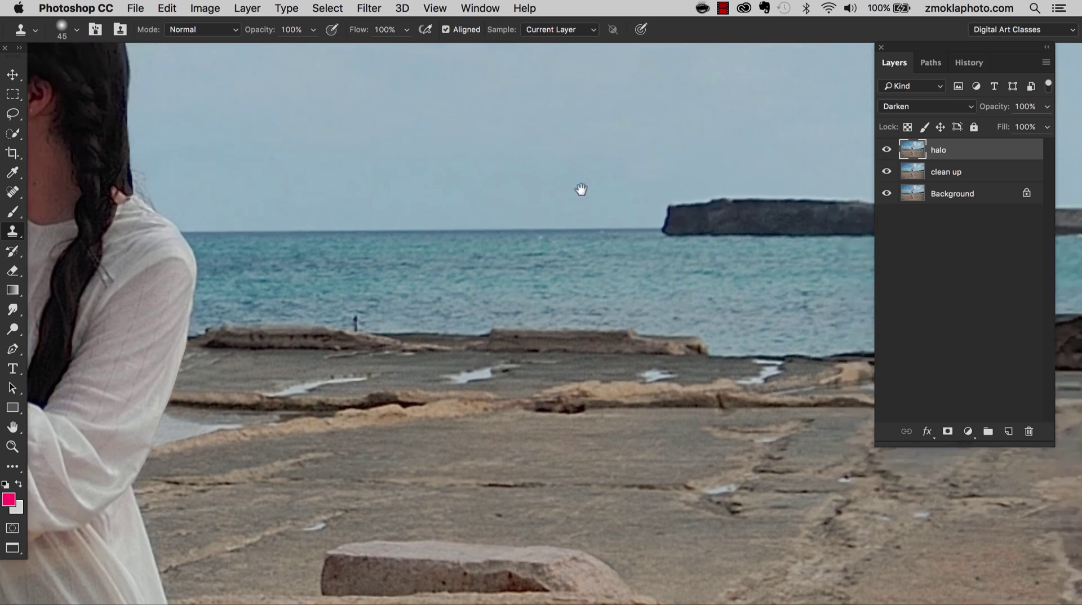
mouse_move(396, 280)
left_mouse_down()
mouse_move(428, 265)
mouse_move(451, 278)
mouse_move(431, 279)
mouse_move(663, 275)
left_mouse_up()
Clone sky over the halo along the top edge of the low distant headland.
scroll(447, 232, "right", 7)
scroll(447, 232, "up", 1)
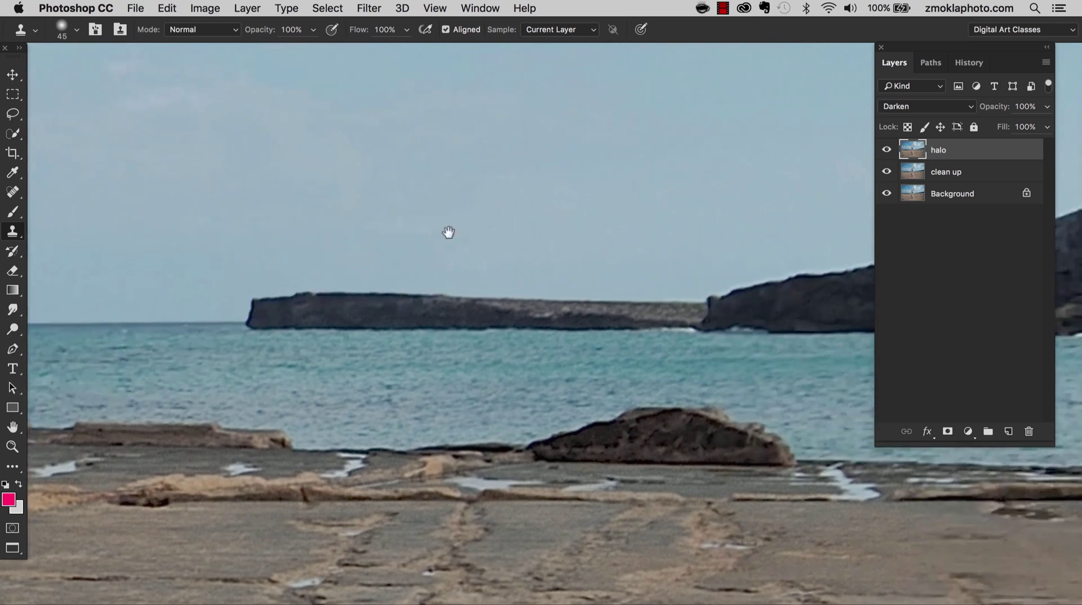
left_click_drag(291, 294, 465, 291)
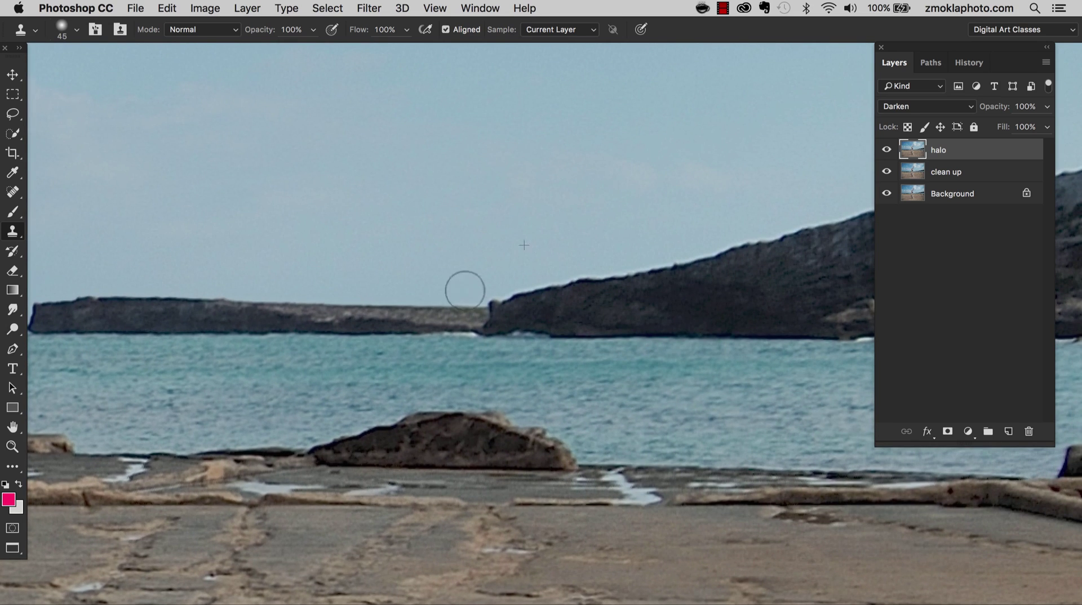
Resample the sky above the large cliff and clone it over the halo along the cliff's lowest slope.
scroll(630, 214, "right", 5)
scroll(631, 215, "up", 1)
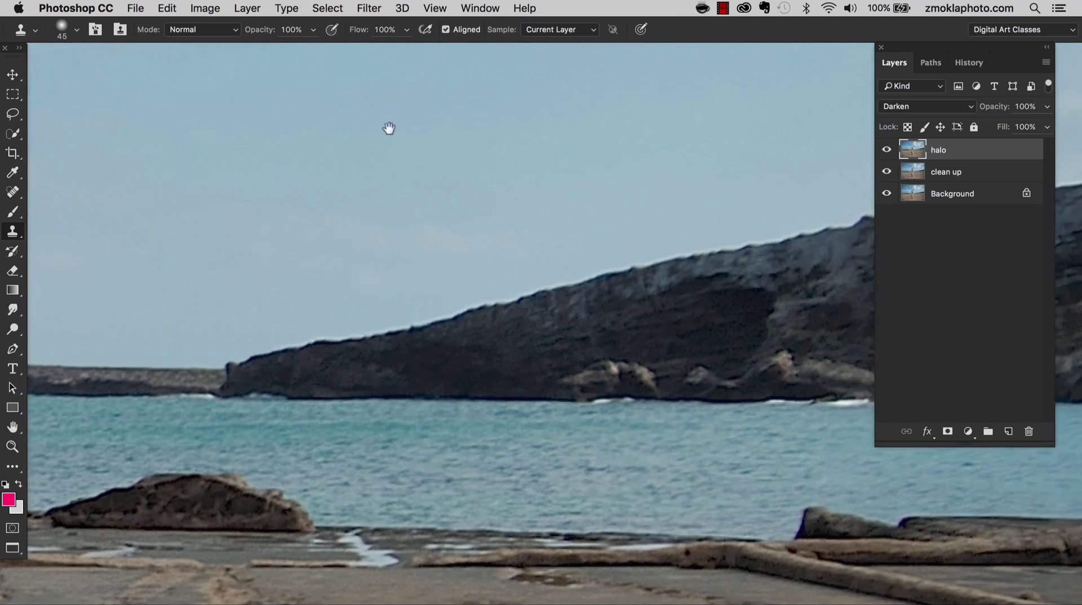
left_click(248, 246, "alt")
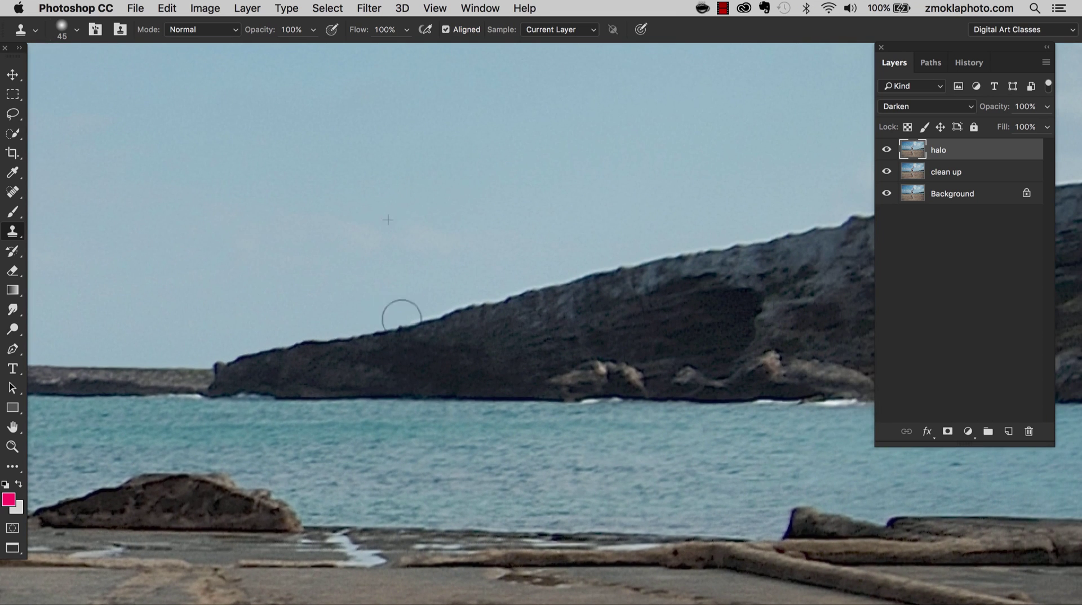
mouse_move(401, 317)
left_mouse_down()
mouse_move(651, 254)
mouse_move(464, 289)
left_mouse_up()
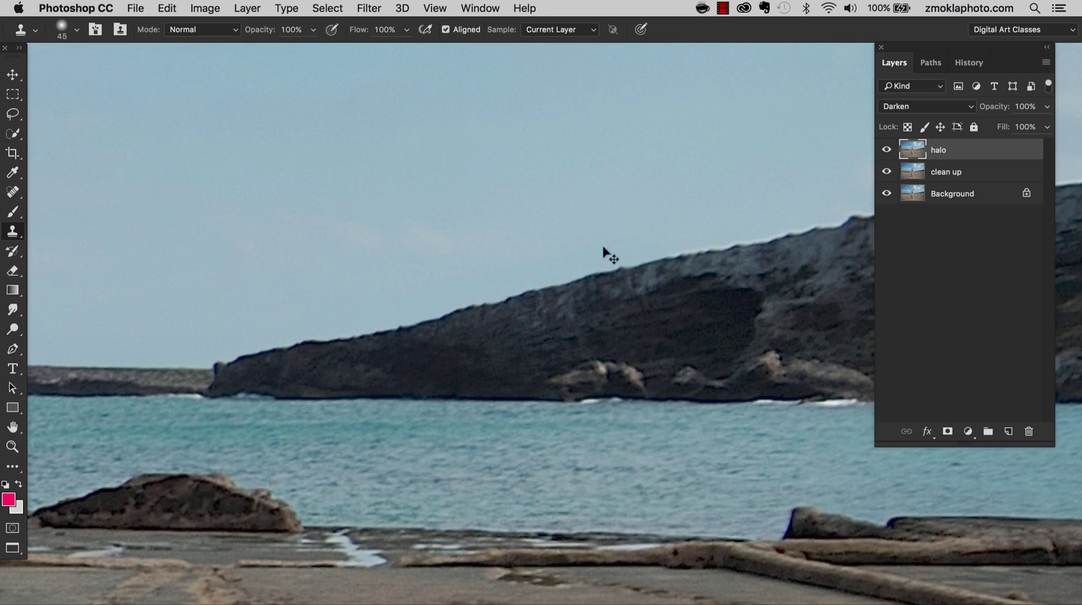
Set the clone brush to size 60 and clone resampled sky over the halo further up the cliff's lower ridge.
key("super+minus")
key("super+minus")
left_click_drag(562, 296, 377, 322)
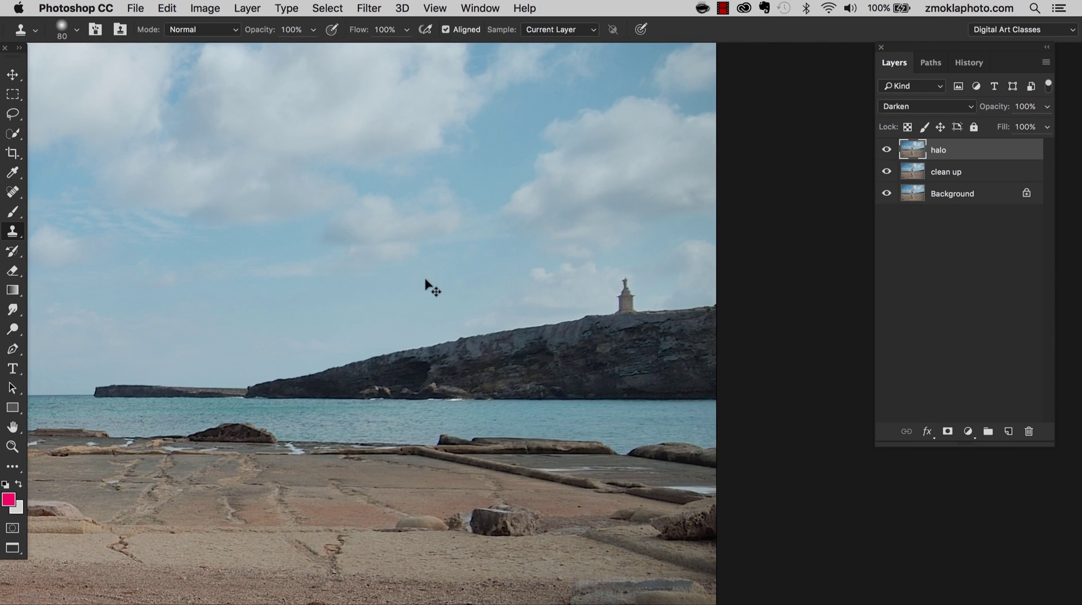
scroll(426, 282, "up", 5)
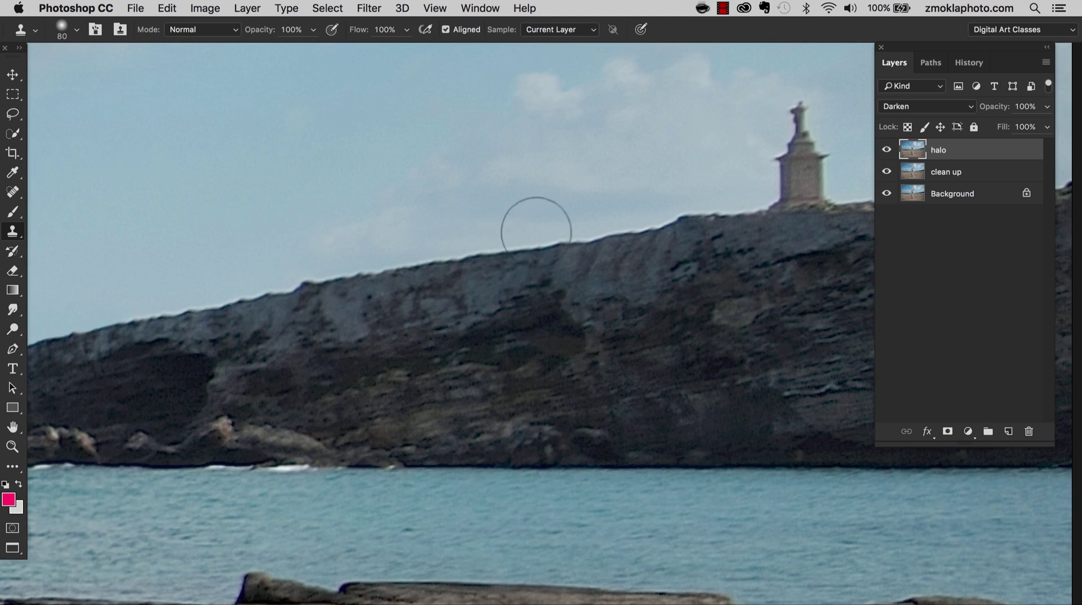
left_click(512, 207)
key("super+z")
key("bracketleft")
key("bracketleft")
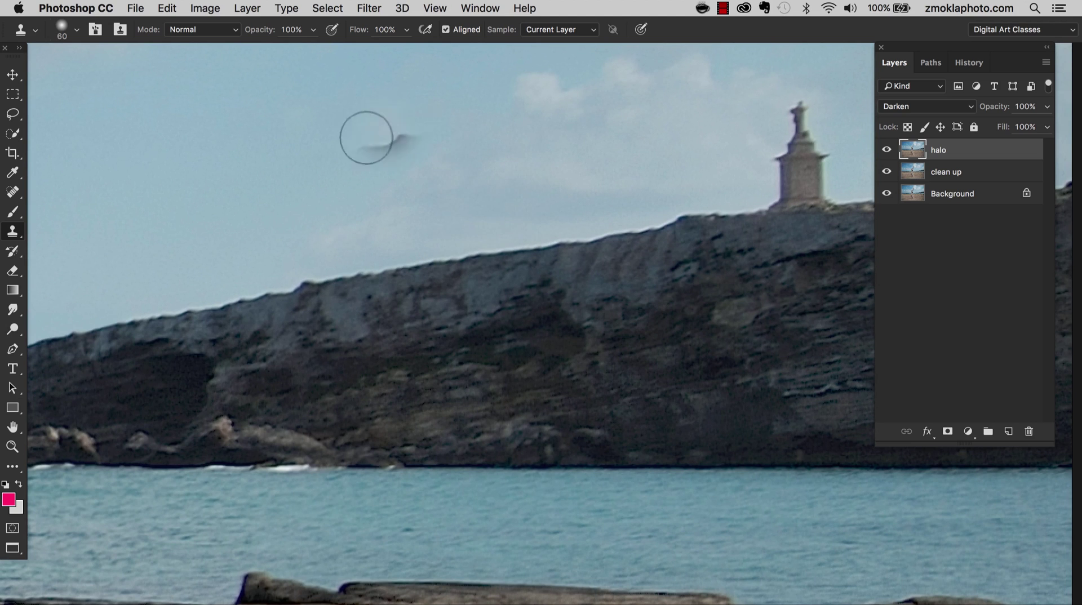
left_click(259, 277, "alt")
left_click_drag(258, 297, 113, 310)
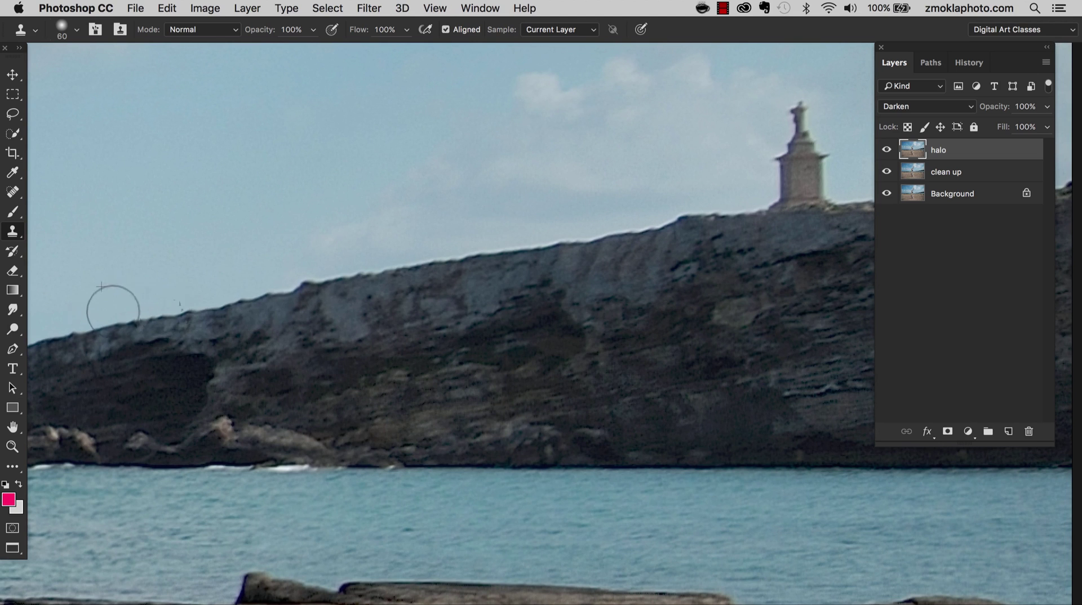
Clone sky over the halo along the middle of the cliff ridge, resampling the pale cloud just above it.
left_click_drag(276, 266, 337, 269)
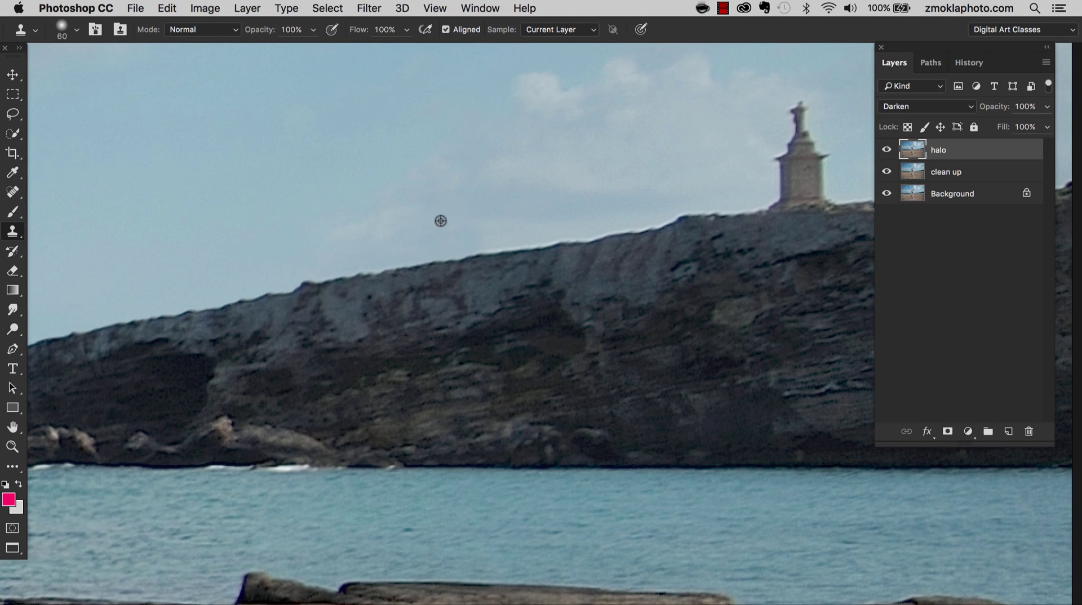
left_click_drag(372, 267, 514, 232)
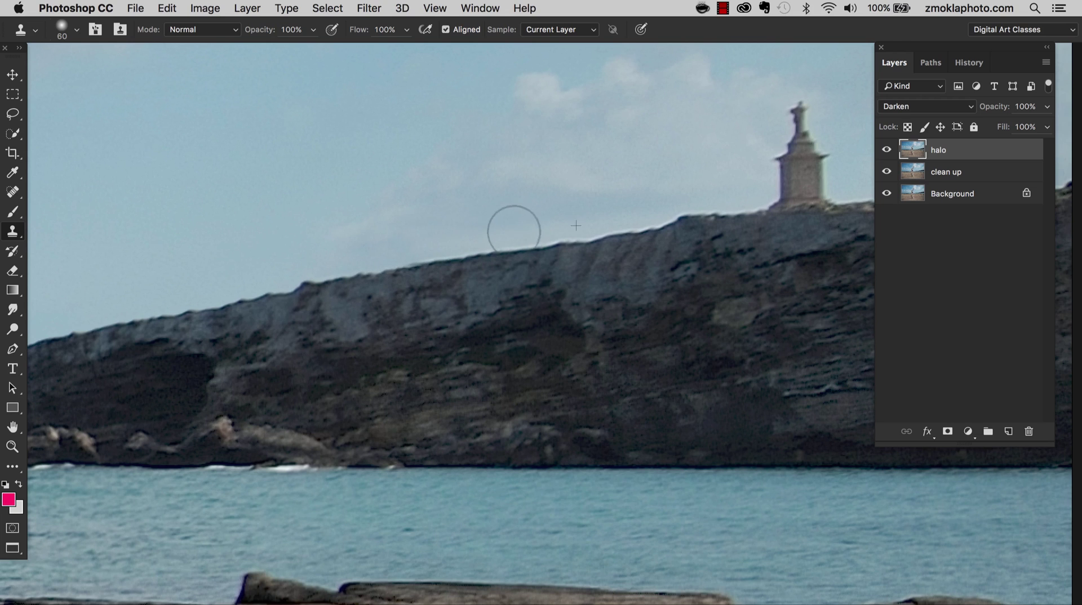
left_click(546, 214, "alt")
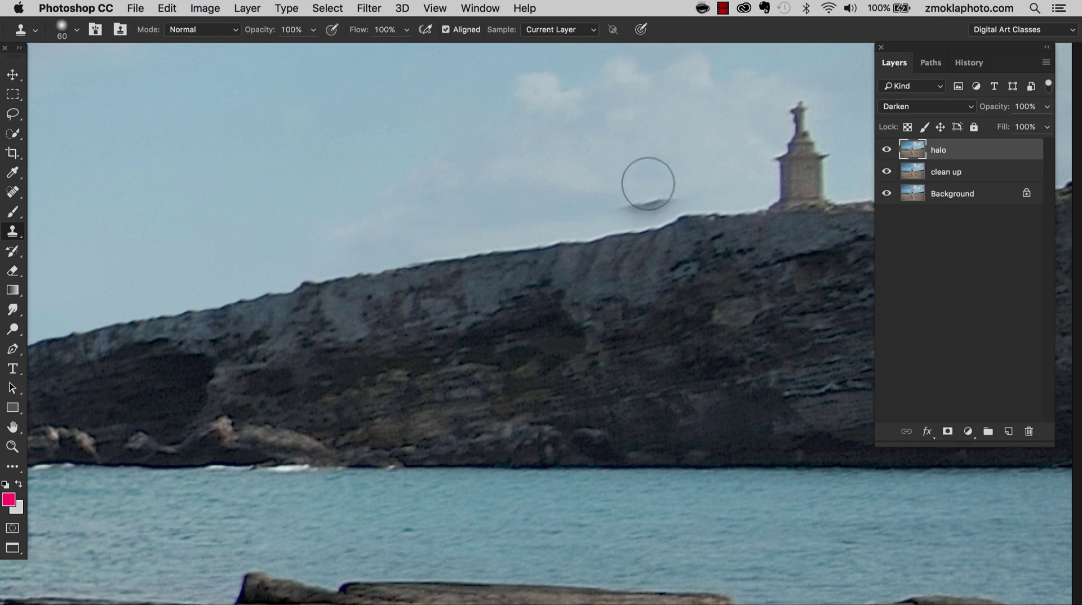
mouse_move(588, 233)
left_mouse_down()
mouse_move(490, 235)
mouse_move(364, 264)
left_mouse_up()
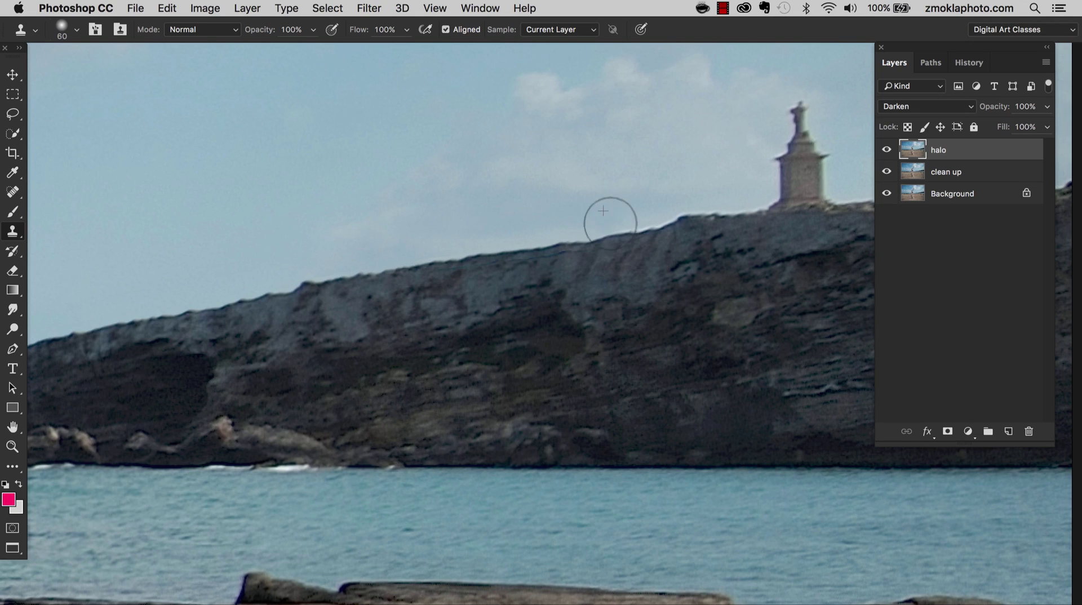
mouse_move(610, 223)
left_mouse_down()
mouse_move(761, 202)
mouse_move(767, 188)
mouse_move(755, 202)
mouse_move(678, 194)
mouse_move(641, 227)
mouse_move(643, 204)
mouse_move(635, 219)
mouse_move(406, 250)
mouse_move(246, 289)
left_mouse_up()
Resample the sky near the monument and clone it over the halo on the side of the monument facing the open sea.
left_click(739, 181, "alt")
left_click(580, 226, "alt")
mouse_move(590, 212)
left_mouse_down()
mouse_move(323, 299)
mouse_move(257, 334)
left_mouse_up()
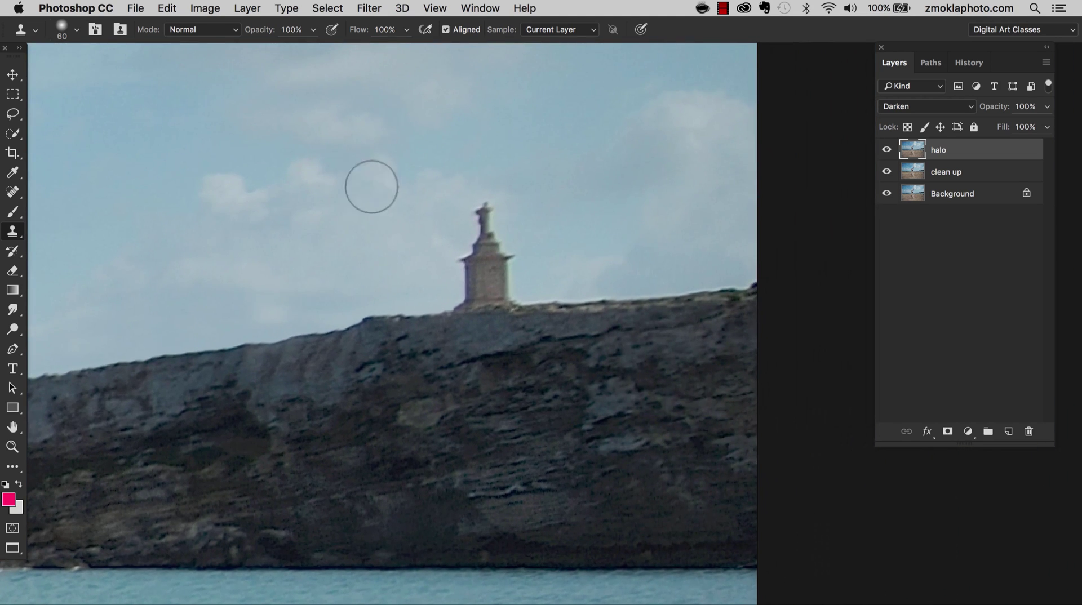
key("super+plus")
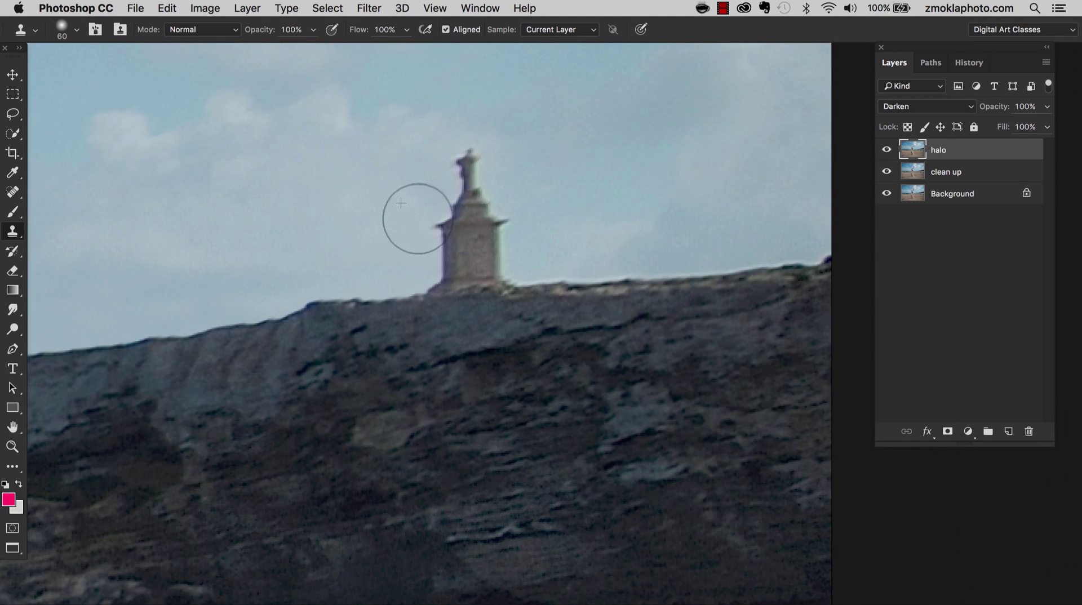
left_click(416, 161, "alt")
left_click_drag(435, 145, 471, 150)
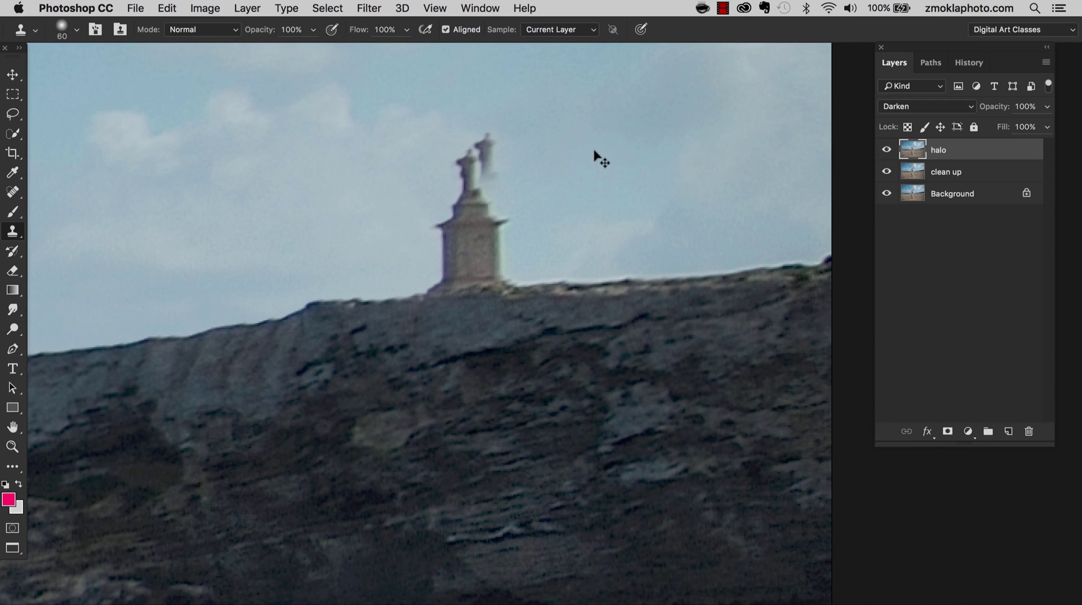
key("super+z")
Resample the sky to the right of the monument and clone it over the halo around the statue on top.
left_click(523, 144, "alt")
left_click_drag(481, 174, 498, 185)
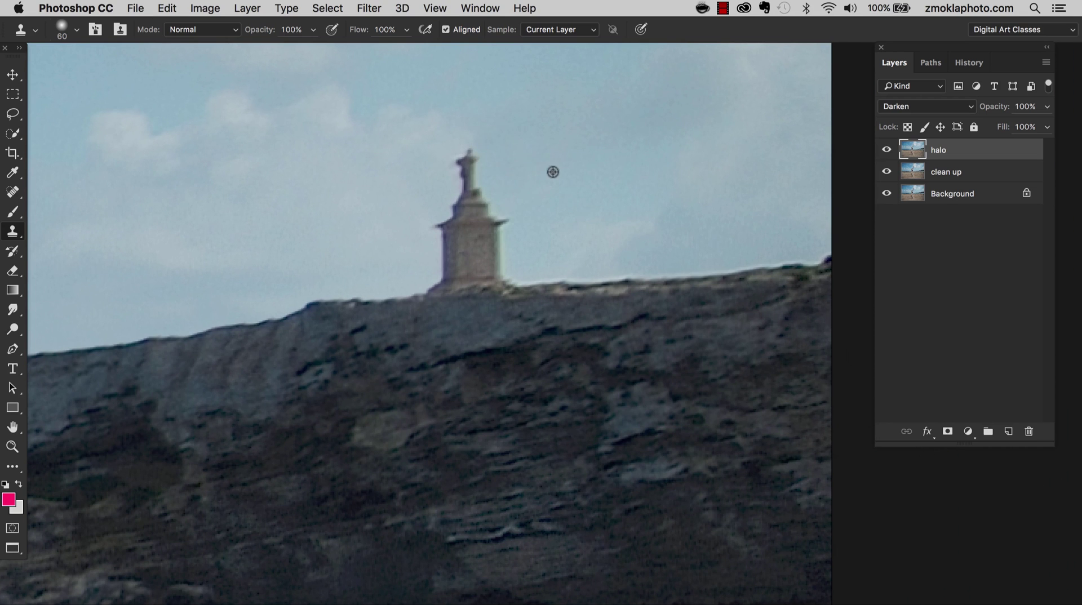
left_click(529, 155, "alt")
left_click_drag(474, 141, 481, 158)
Clone resampled sky over the halo on the right side of the monument's base and the ridge beside it.
left_click(550, 154, "alt")
mouse_move(517, 221)
left_mouse_down()
mouse_move(518, 273)
mouse_move(535, 256)
mouse_move(589, 272)
mouse_move(605, 258)
mouse_move(627, 270)
mouse_move(657, 246)
left_mouse_up()
left_click(535, 235, "alt")
left_click(567, 220, "alt")
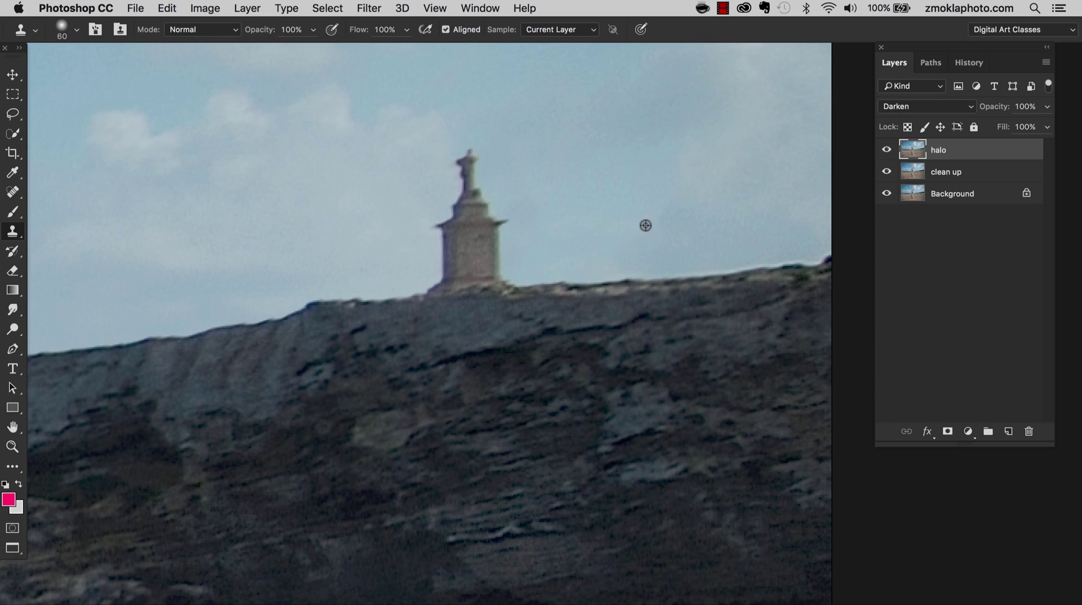
Clone sky along the ridge to the photo's right edge, reducing the clone brush to size 45 for the last part.
mouse_move(613, 275)
left_mouse_down()
mouse_move(695, 274)
mouse_move(730, 256)
mouse_move(783, 272)
left_mouse_up()
key("bracketleft")
key("bracketleft")
mouse_move(805, 255)
left_mouse_down()
mouse_move(768, 253)
mouse_move(807, 259)
left_mouse_up()
left_click(781, 225, "alt")
key("super+minus")
key("super+minus")
key("super+minus")
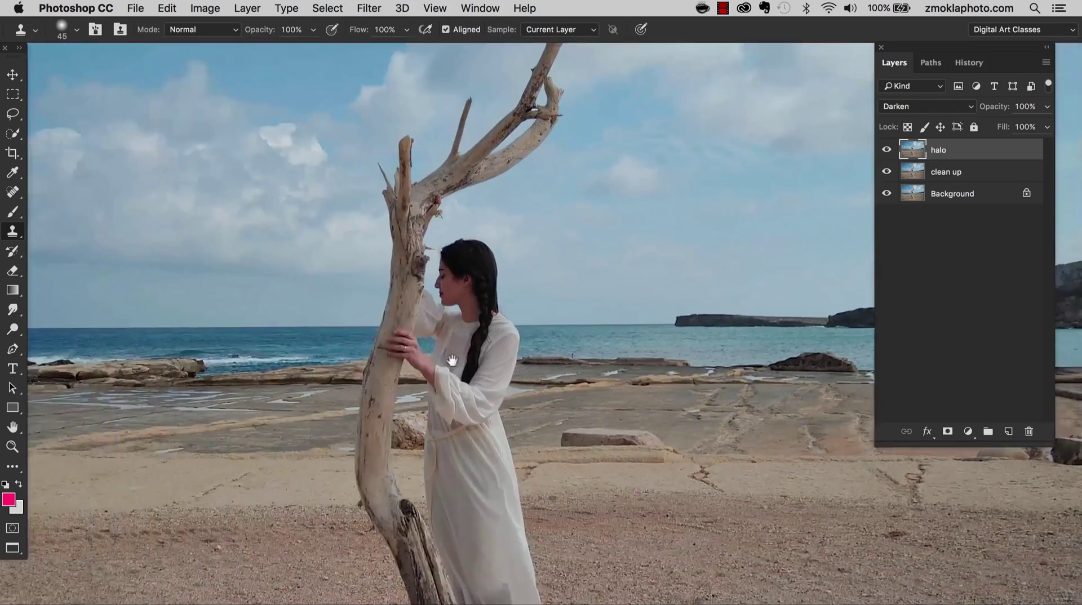
Set the clone brush to size 70 and clone sky over the bright line on the sea horizon above the large boulder.
left_click_drag(453, 360, 681, 378)
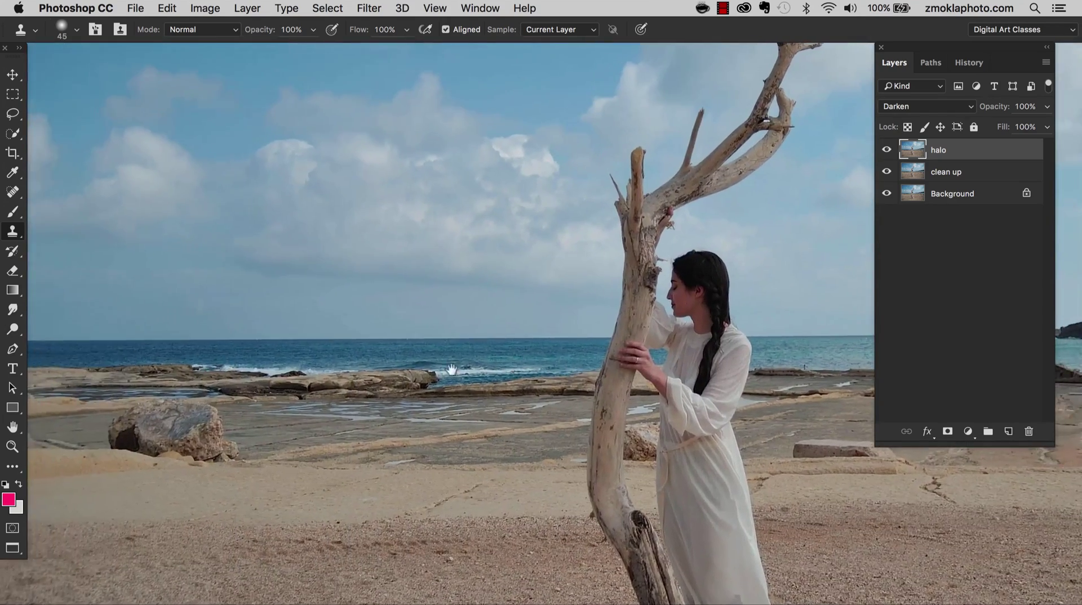
left_click_drag(361, 383, 604, 379)
key("super+plus")
key("bracketright")
key("bracketright")
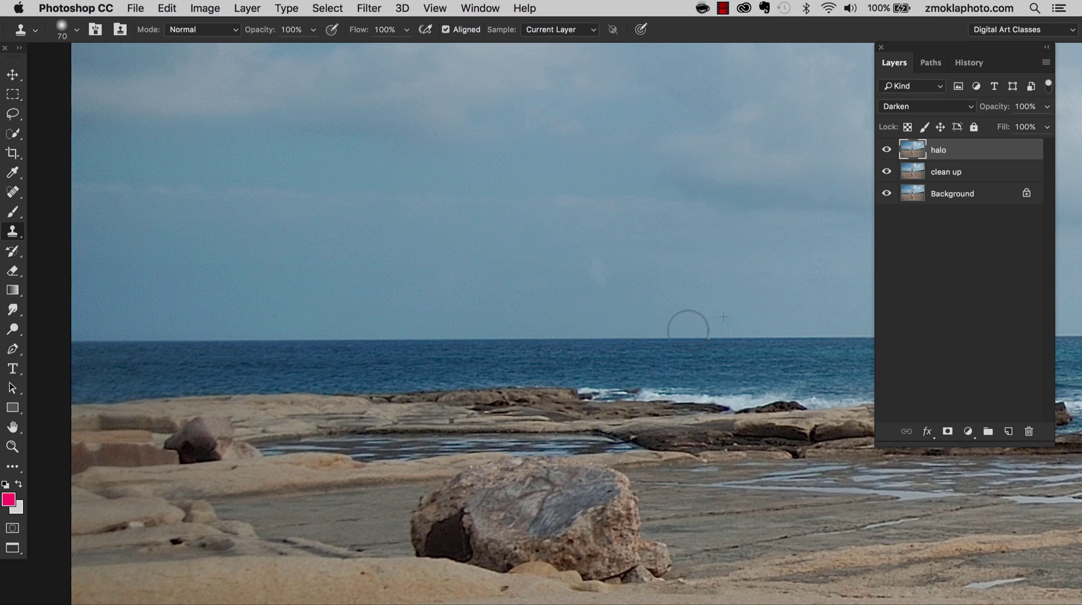
left_click_drag(700, 307, 433, 295)
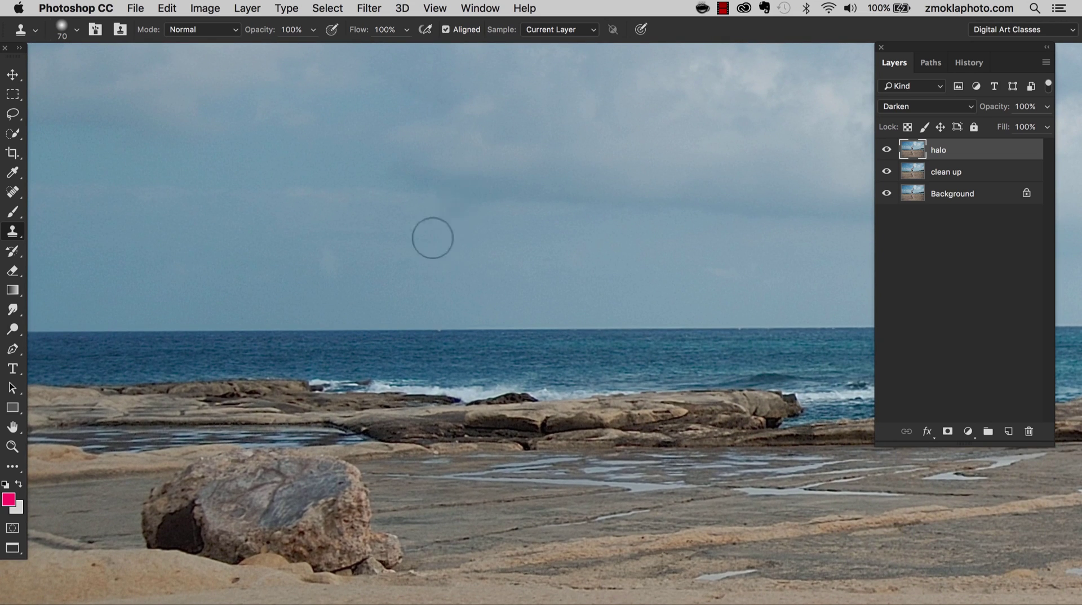
Resample the sky just above the sea and clone it along the horizon up to the driftwood trunk.
left_click(362, 299, "alt")
left_click_drag(445, 325, 341, 324)
scroll(368, 309, "right", 5)
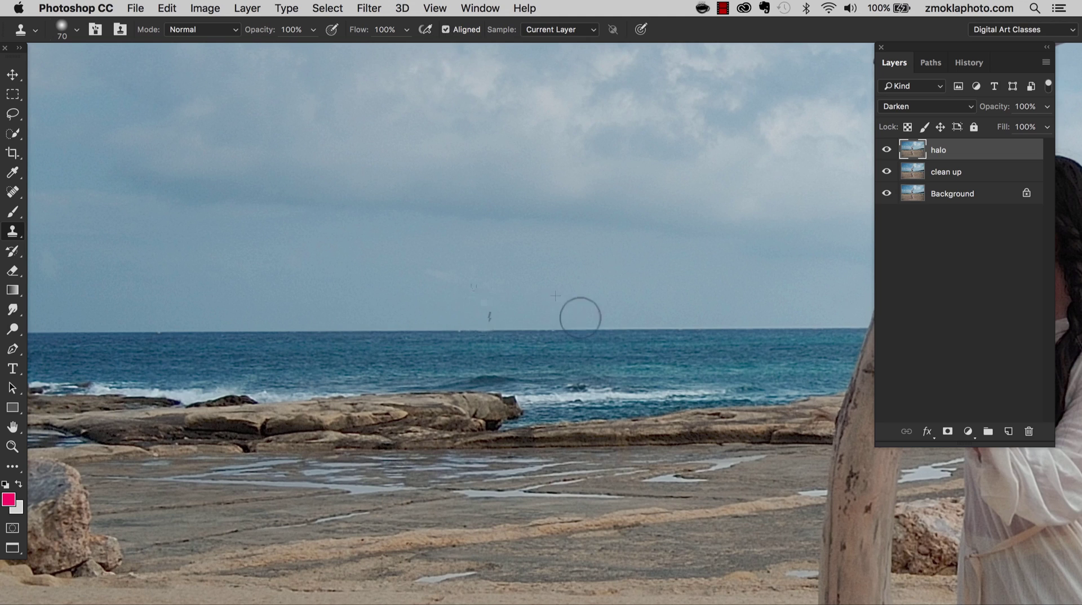
scroll(654, 300, "left", 6)
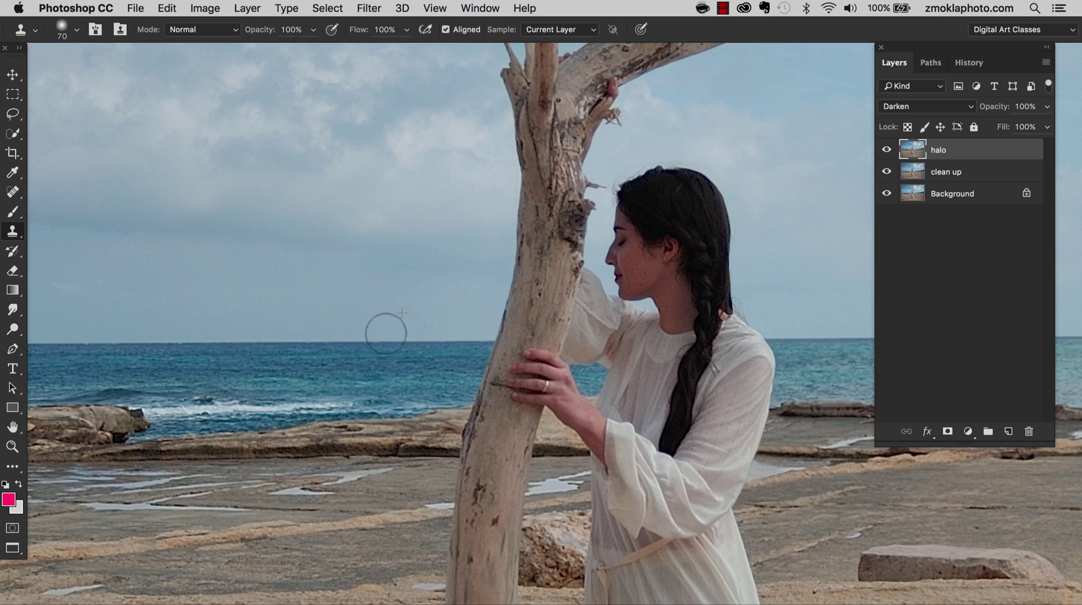
Examine the left horizon and the whole photo for any remaining halos.
scroll(177, 329, "left", 5)
scroll(177, 329, "left", 5)
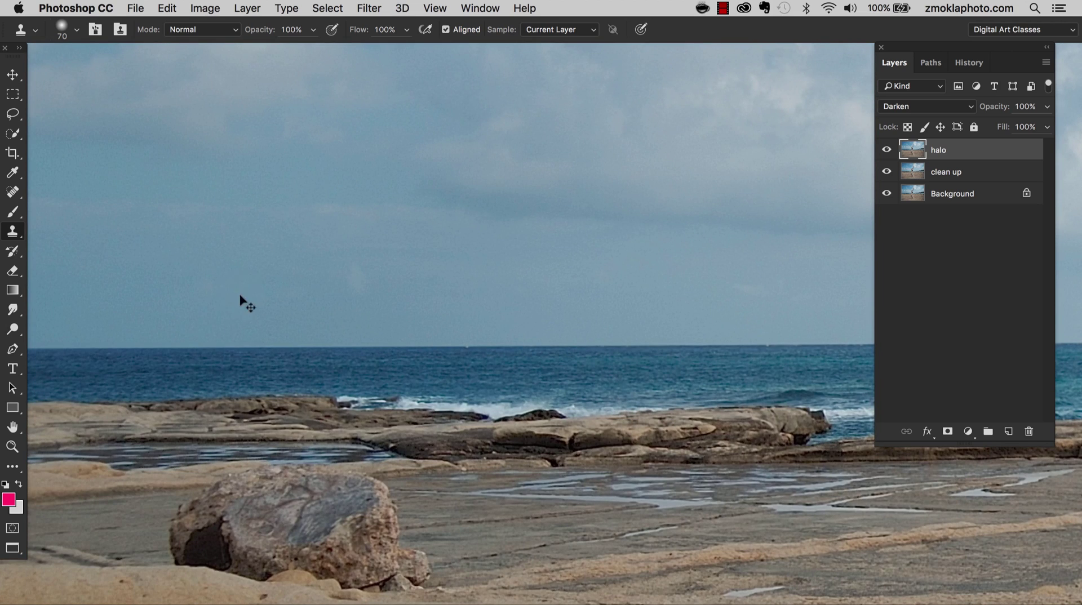
key("super+minus")
key("super+minus")
key("super+minus")
left_click_drag(593, 278, 275, 251)
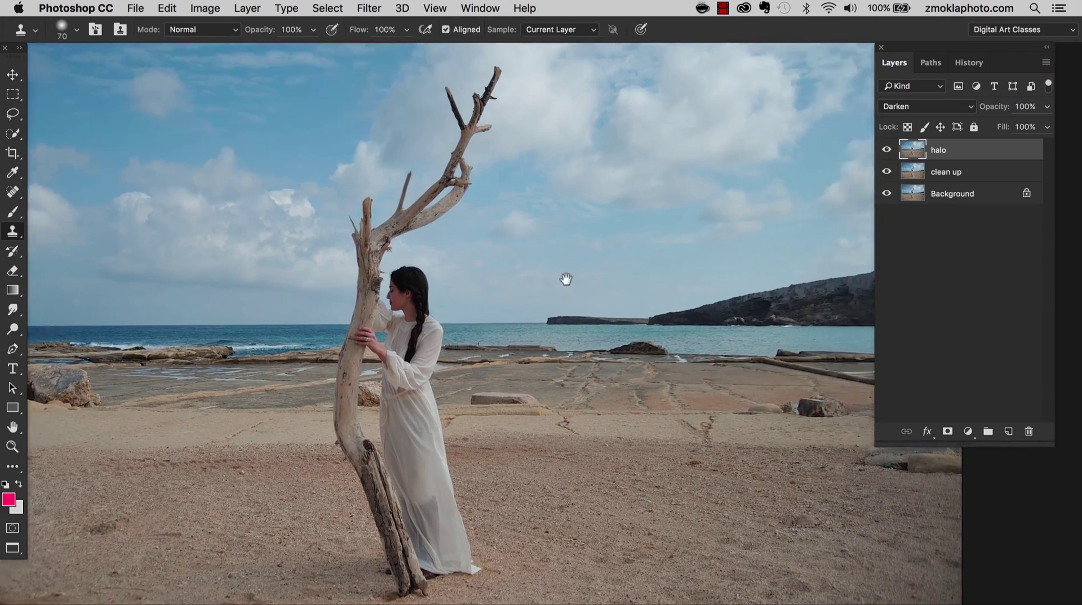
mouse_move(566, 278)
left_mouse_down()
mouse_move(469, 283)
mouse_move(695, 258)
left_mouse_up()
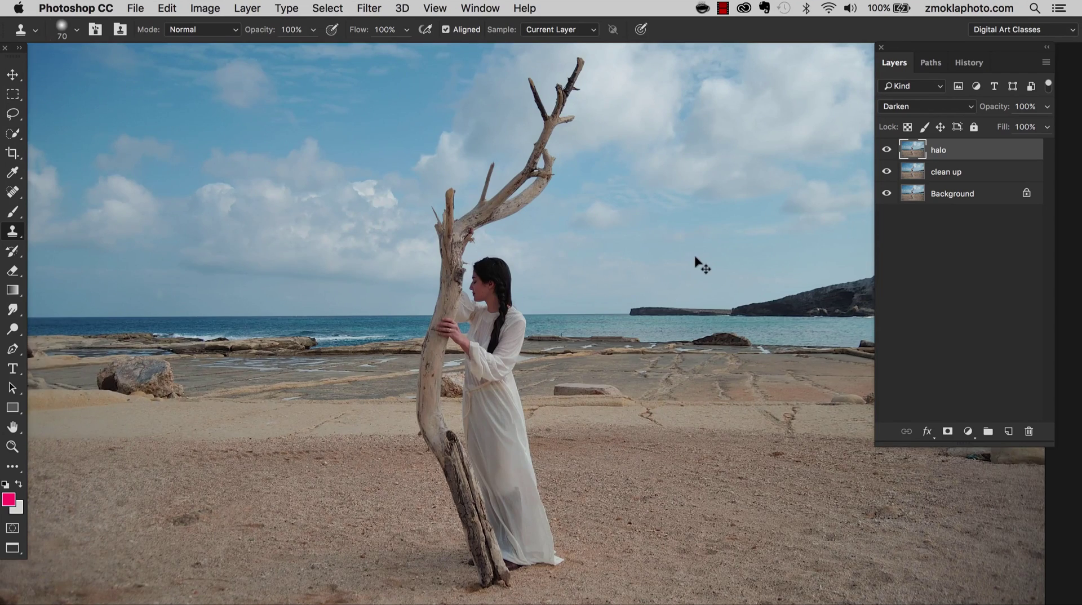
scroll(697, 261, "down", 1)
left_click_drag(613, 304, 577, 282)
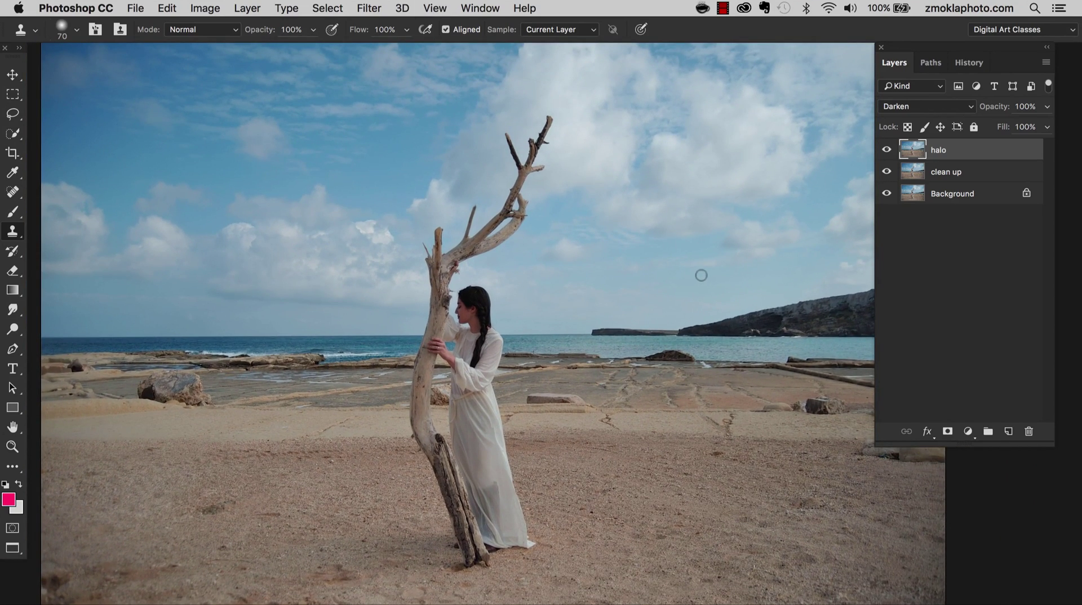